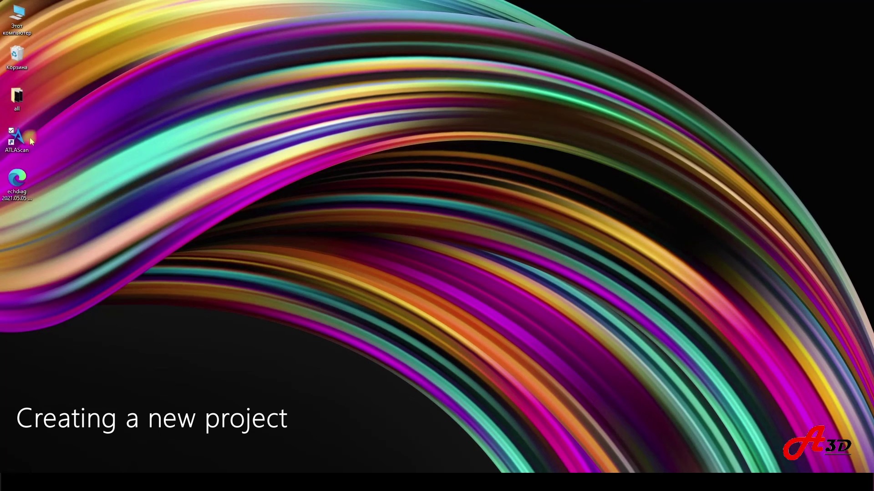
Launch ATLAScan and start a new project with C:\1 as its parent folder.
{"action": "left_click", "coordinate": [21, 141]}
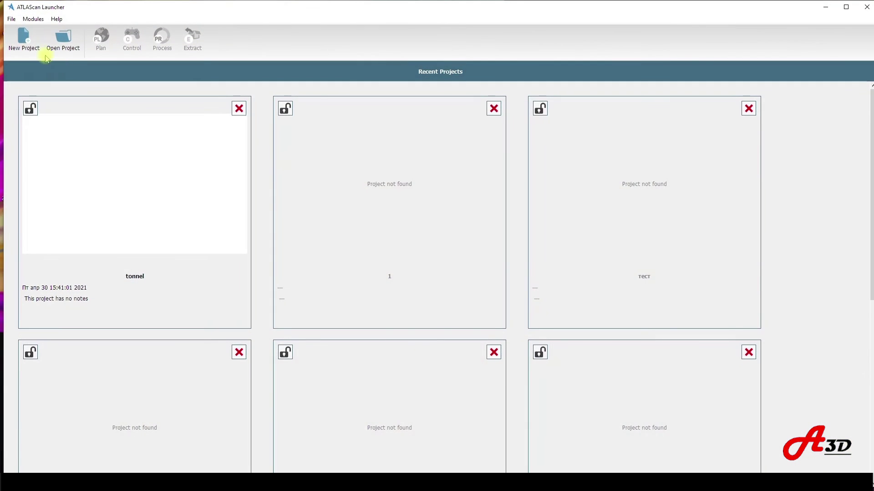
{"action": "double_click", "coordinate": [74, 7]}
{"action": "left_click", "coordinate": [21, 36]}
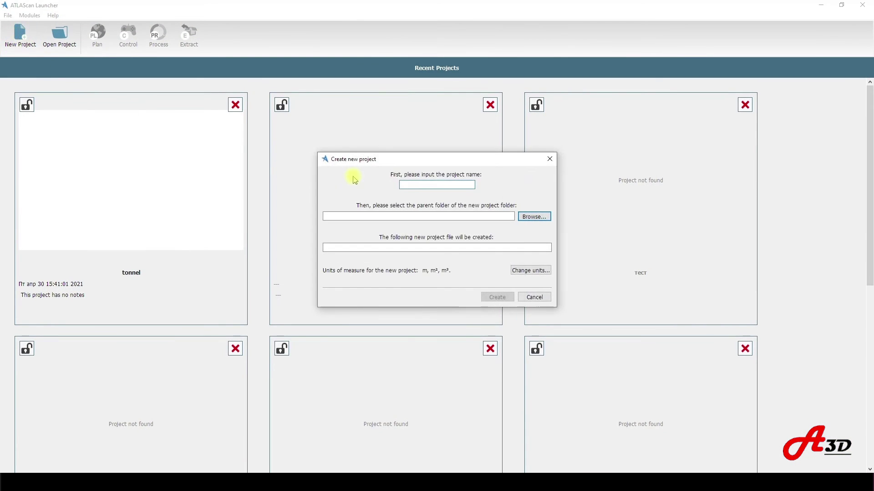
{"action": "left_click", "coordinate": [525, 218]}
{"action": "left_click", "coordinate": [447, 189]}
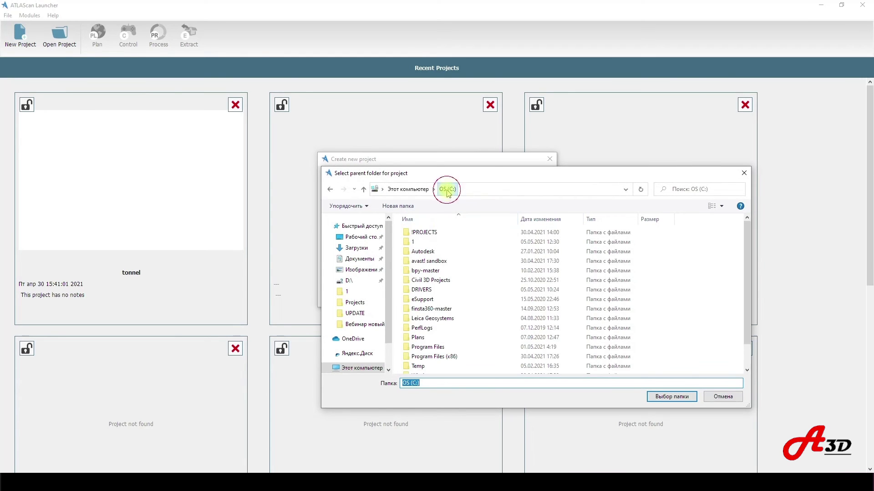
{"action": "double_click", "coordinate": [422, 241]}
{"action": "left_click", "coordinate": [670, 396]}
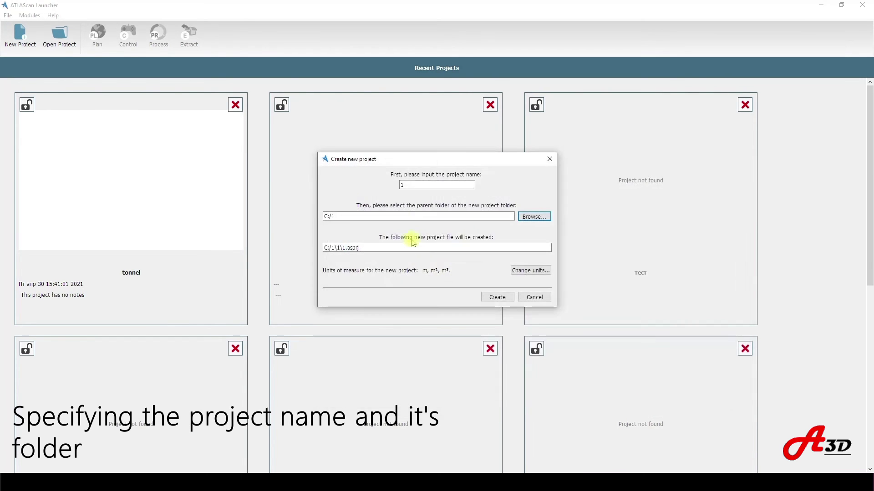
Name the project 'tonnel test', create it, and open it for scan processing.
{"action": "double_click", "coordinate": [401, 185]}
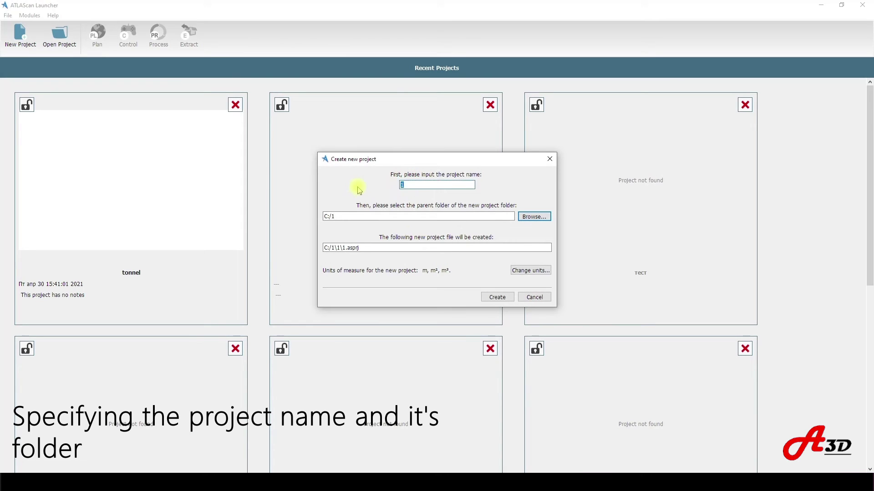
{"action": "type", "text": "tonnel "}
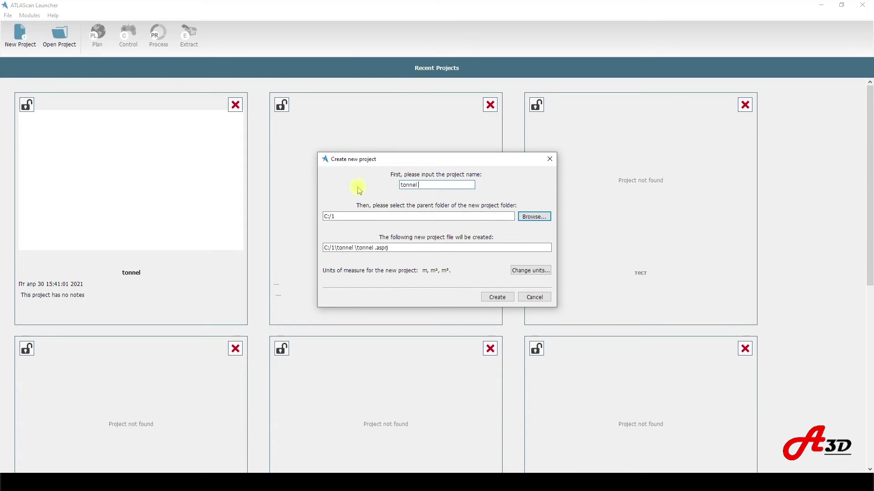
{"action": "type", "text": "test"}
{"action": "left_click", "coordinate": [497, 297]}
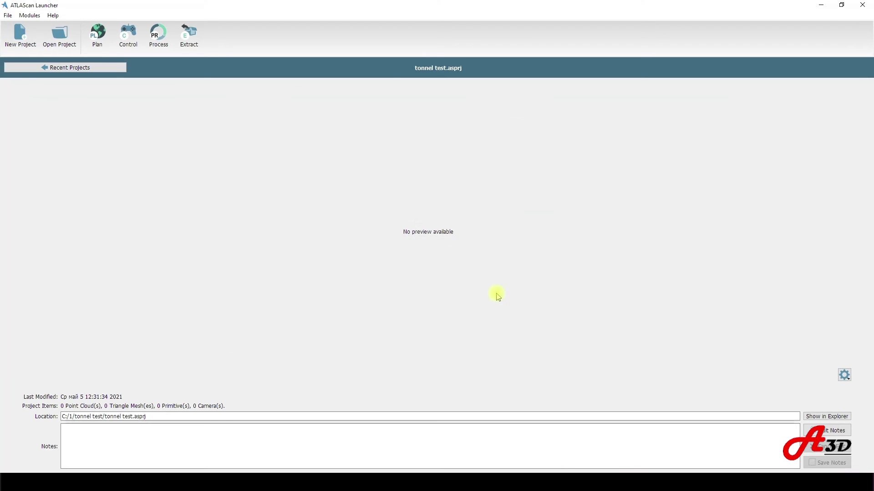
{"action": "left_click", "coordinate": [159, 38]}
Drag all 11 SURVEY folders from C:\1\TUNEL_DUGHA\SURVEYS into ATLAScan.
{"action": "key", "text": "super+e"}
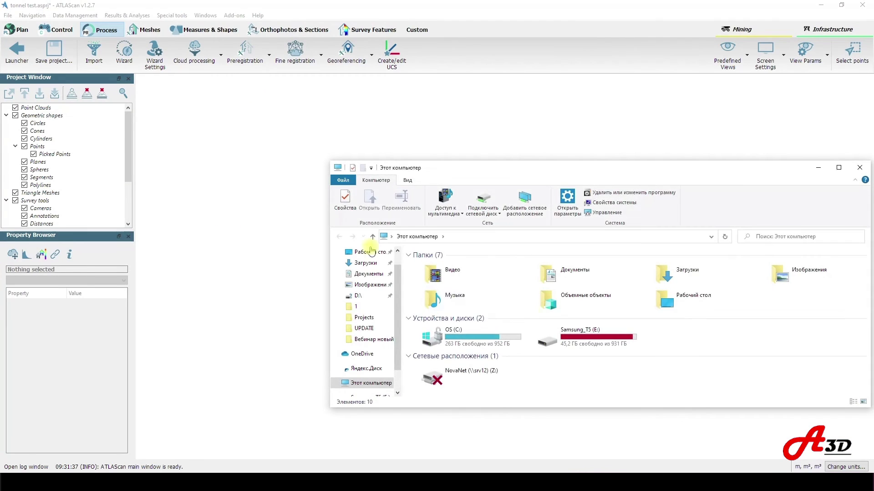
{"action": "double_click", "coordinate": [514, 345]}
{"action": "double_click", "coordinate": [455, 277]}
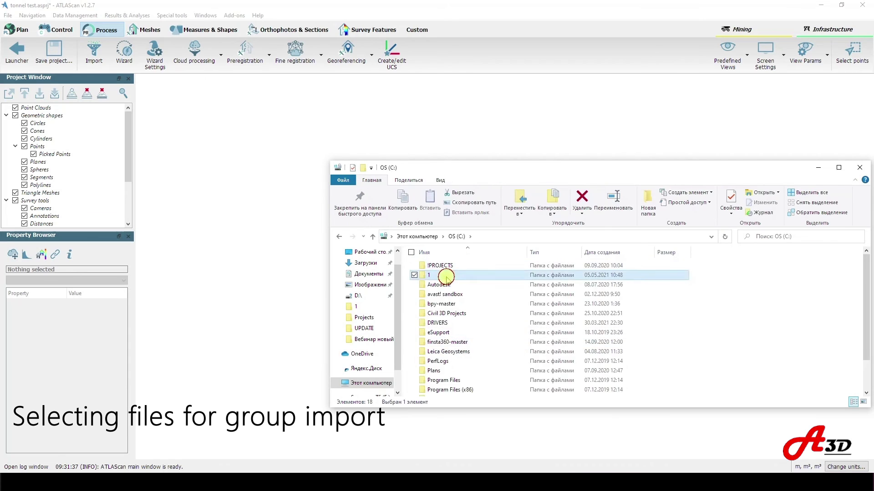
{"action": "double_click", "coordinate": [449, 276]}
{"action": "double_click", "coordinate": [448, 275]}
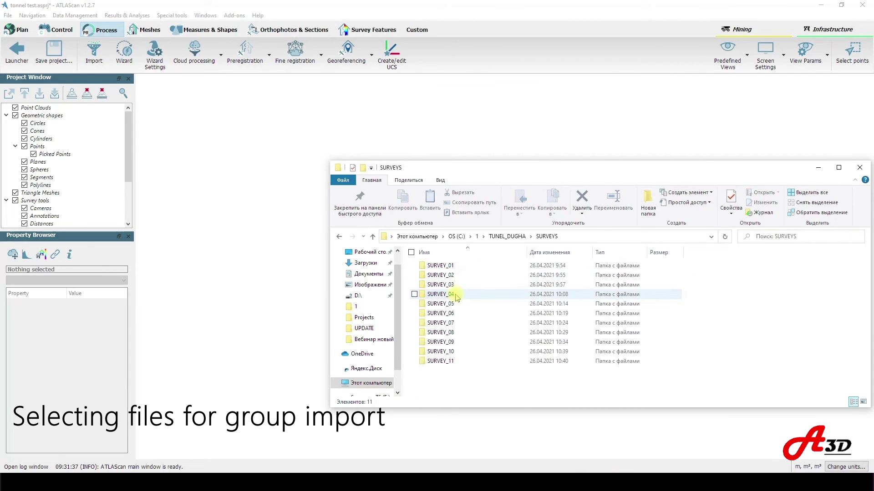
{"action": "key", "text": "ctrl+a"}
{"action": "left_click_drag", "start_coordinate": [456, 296], "coordinate": [91, 132]}
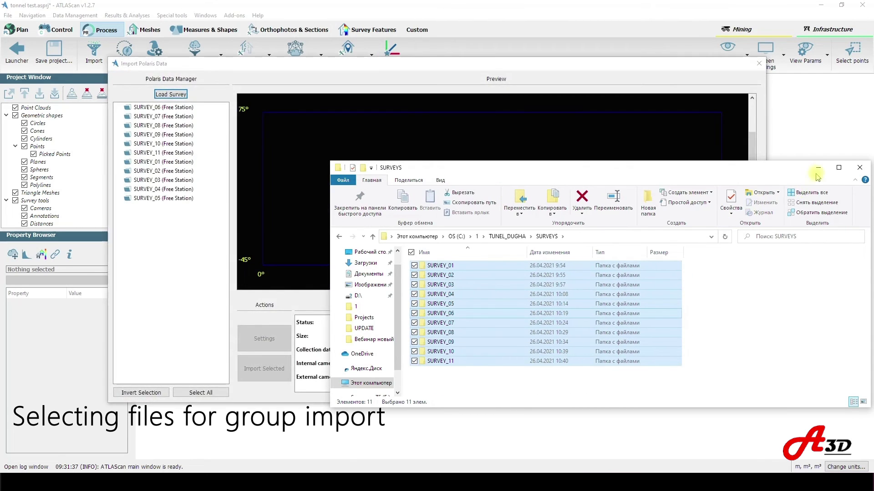
Preview SURVEY_04, then select every survey and bring up the import options.
{"action": "left_click", "coordinate": [178, 189]}
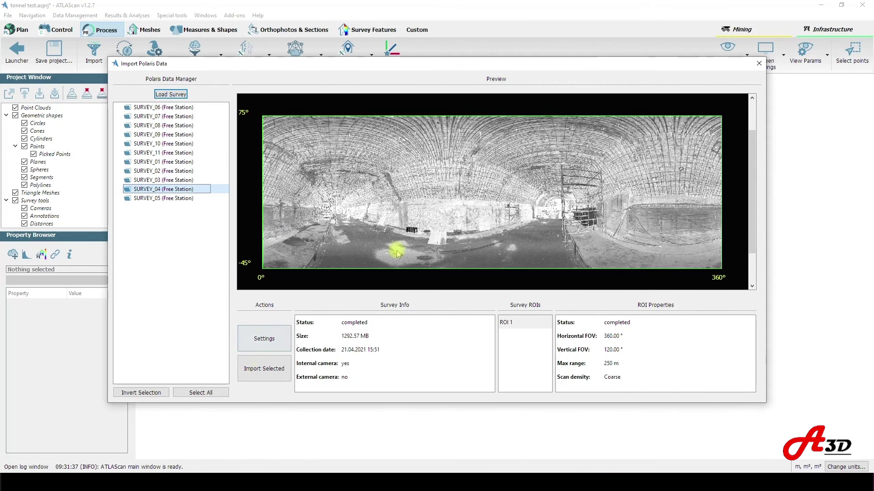
{"action": "scroll", "coordinate": [471, 227], "scroll_direction": "up", "scroll_amount": 3}
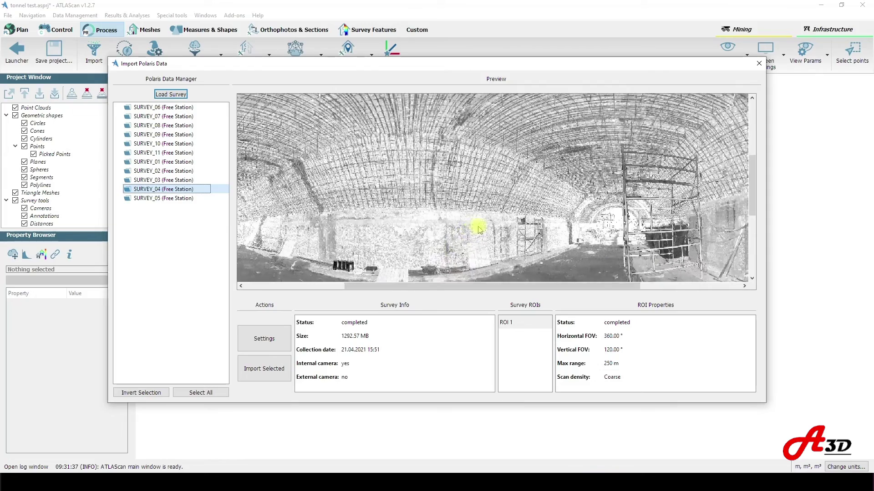
{"action": "scroll", "coordinate": [483, 209], "scroll_direction": "down", "scroll_amount": 3}
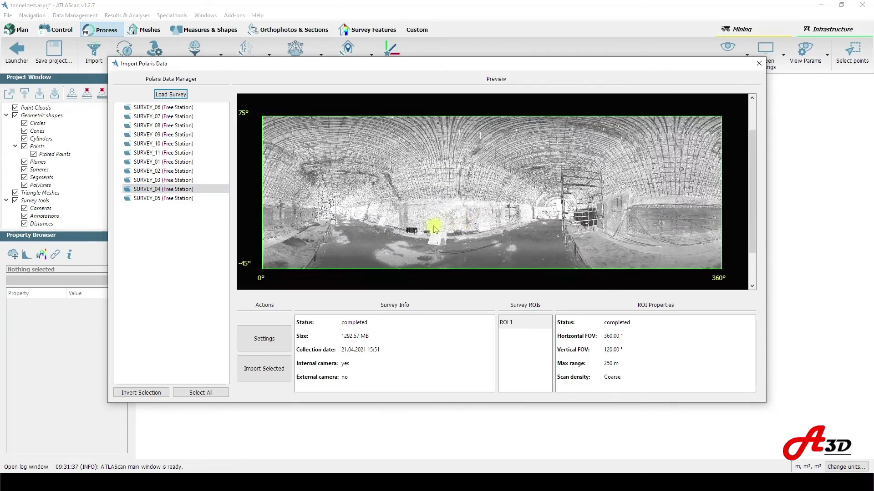
{"action": "left_click", "coordinate": [207, 392]}
{"action": "left_click", "coordinate": [269, 342]}
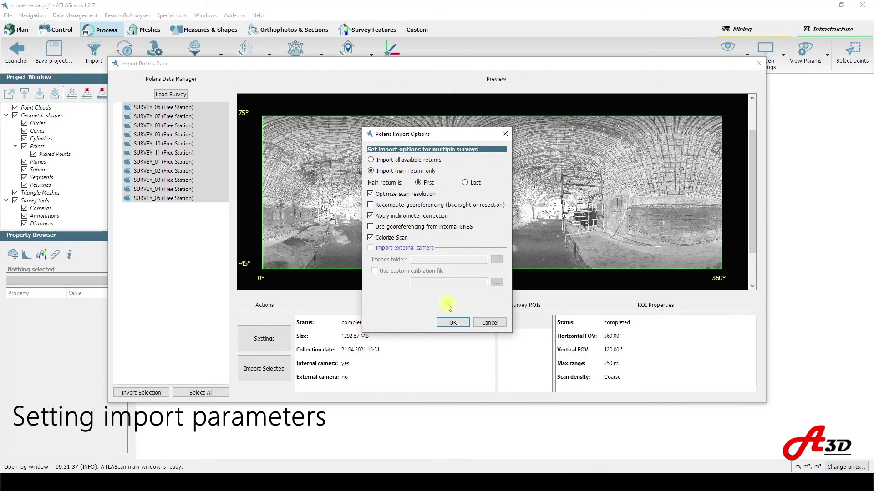
Import all 11 surveys and add fine registration to the processing wizard.
{"action": "left_click", "coordinate": [452, 321]}
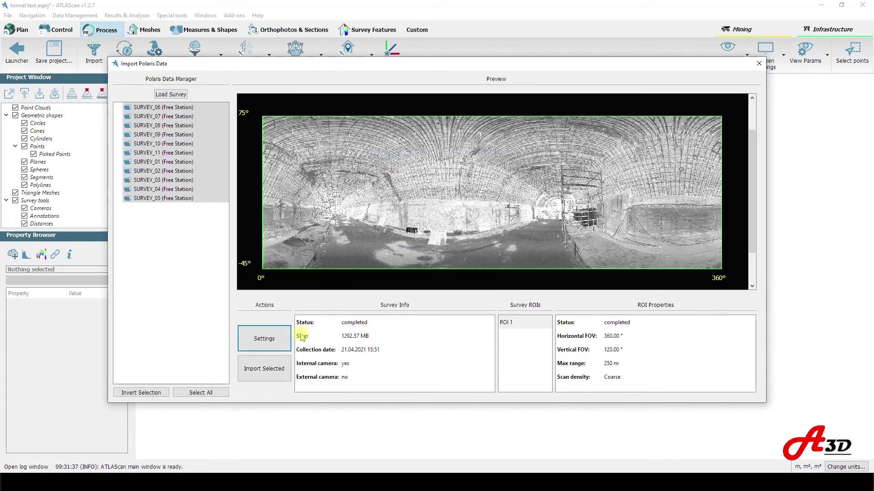
{"action": "left_click", "coordinate": [256, 371]}
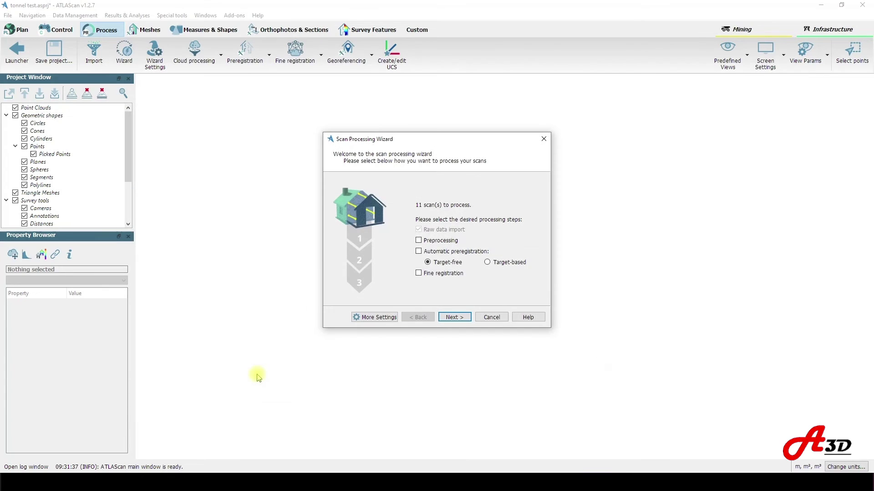
{"action": "left_click", "coordinate": [418, 274]}
{"action": "left_click", "coordinate": [454, 317]}
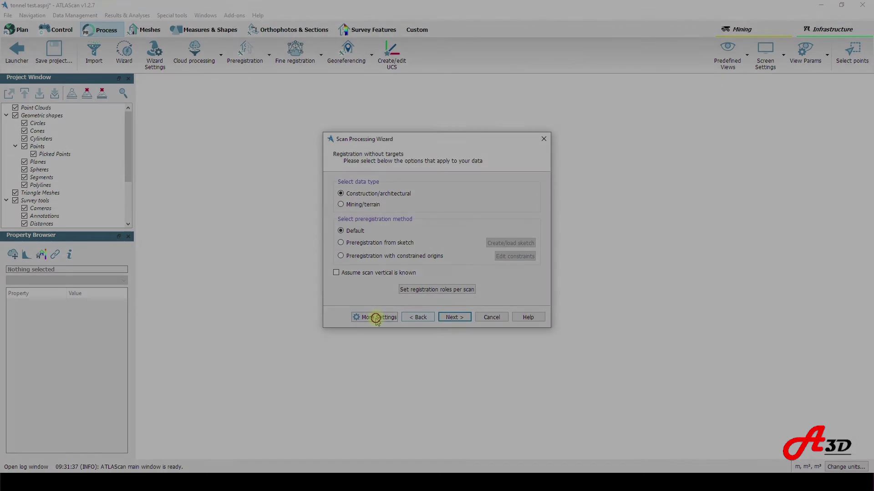
{"action": "left_click", "coordinate": [362, 317]}
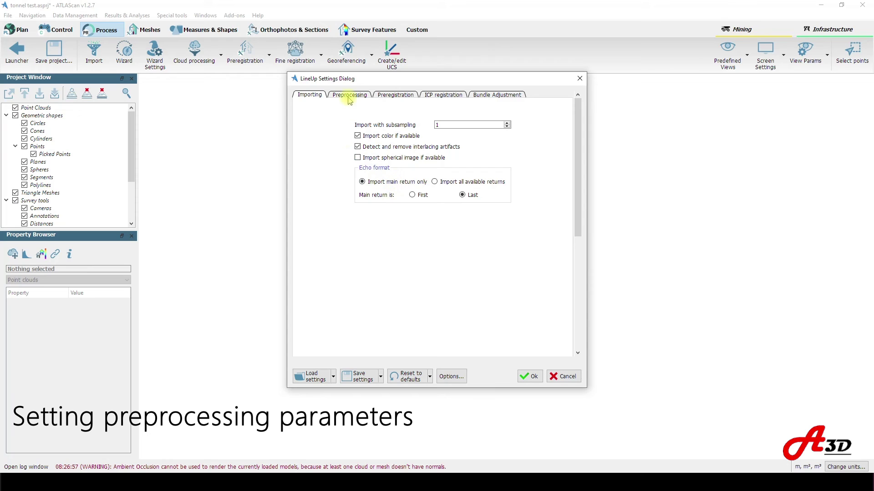
Set the ICP Min. search distance to 0,001 m after reviewing the Preprocessing and Preregistration pages.
{"action": "left_click", "coordinate": [350, 96]}
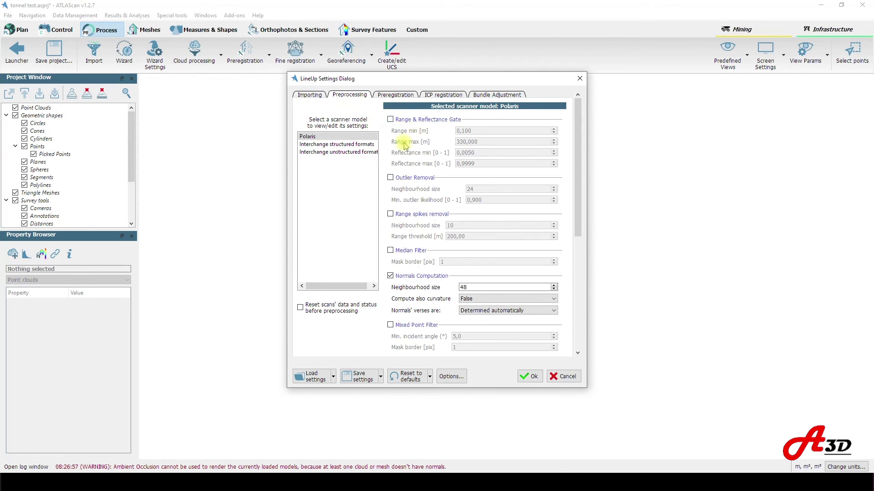
{"action": "scroll", "coordinate": [413, 143], "scroll_direction": "down", "scroll_amount": 8}
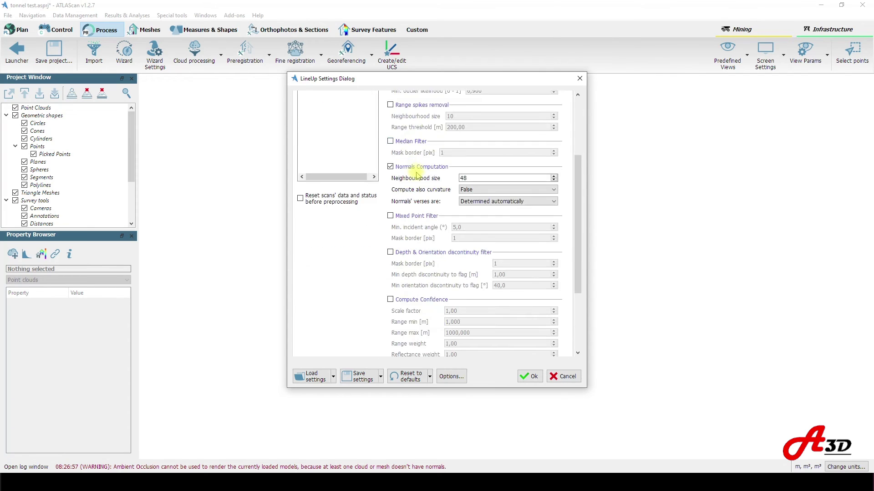
{"action": "scroll", "coordinate": [416, 186], "scroll_direction": "up", "scroll_amount": 10}
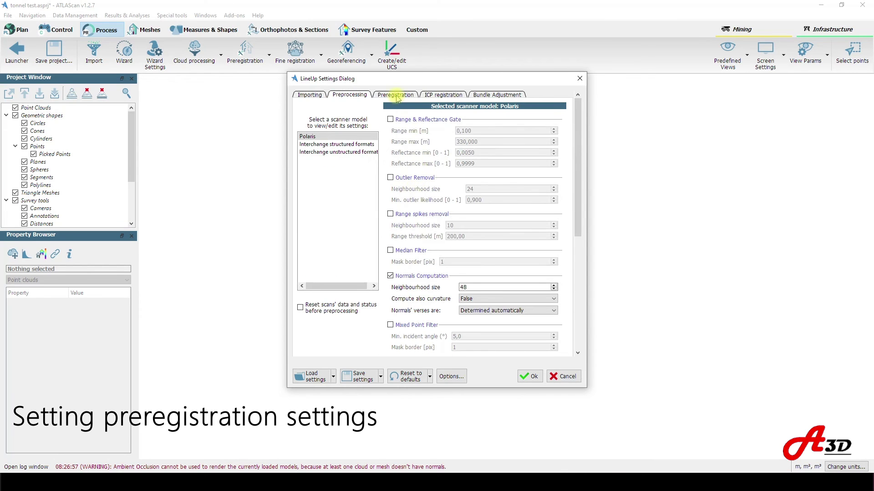
{"action": "left_click", "coordinate": [396, 95]}
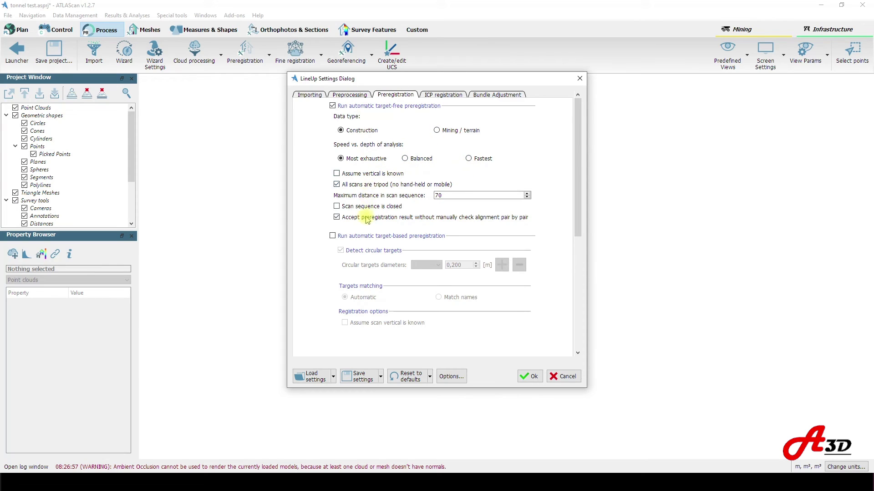
{"action": "left_click", "coordinate": [440, 96]}
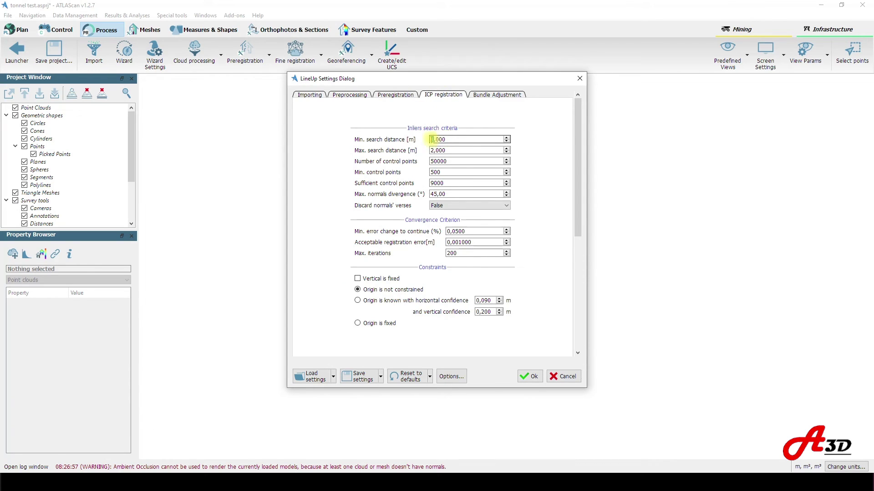
{"action": "type", "text": "0"}
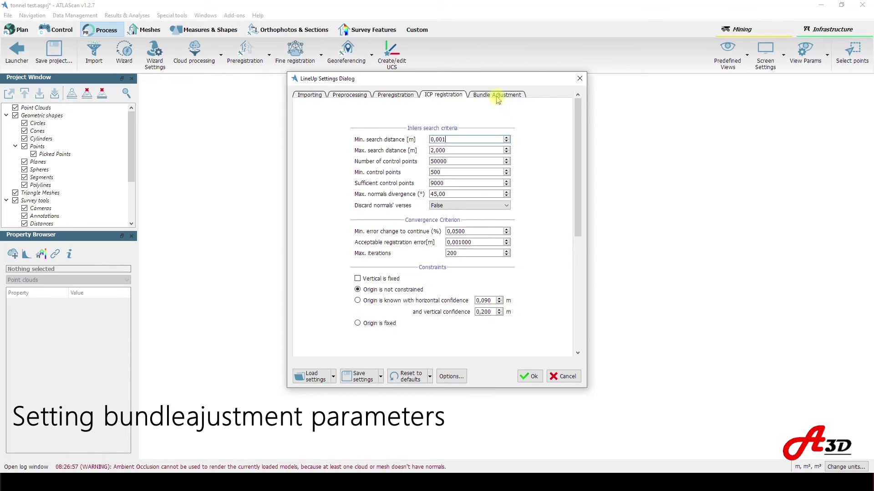
{"action": "left_click", "coordinate": [498, 96]}
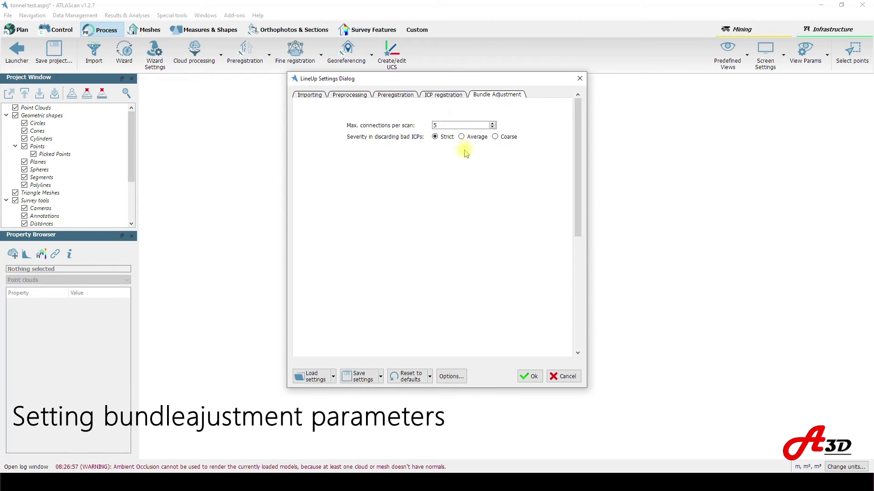
Save the settings and accept the station layout sketch for preregistration.
{"action": "left_click", "coordinate": [528, 377]}
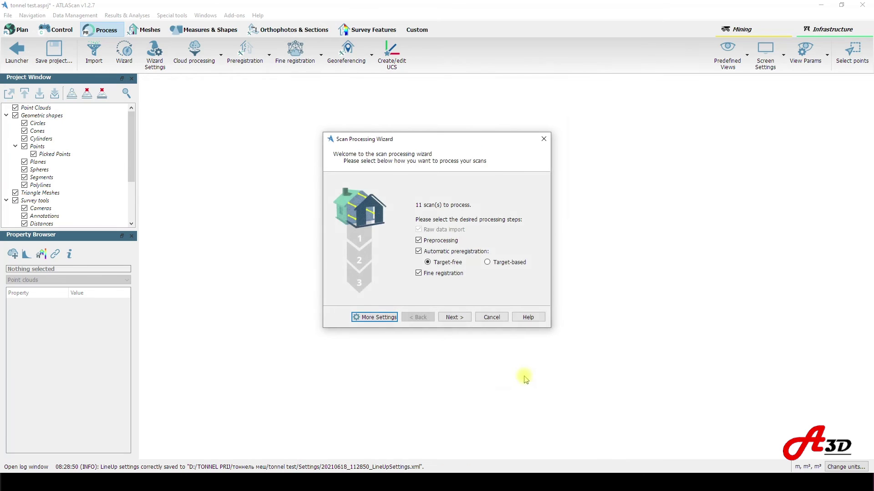
{"action": "left_click", "coordinate": [460, 317]}
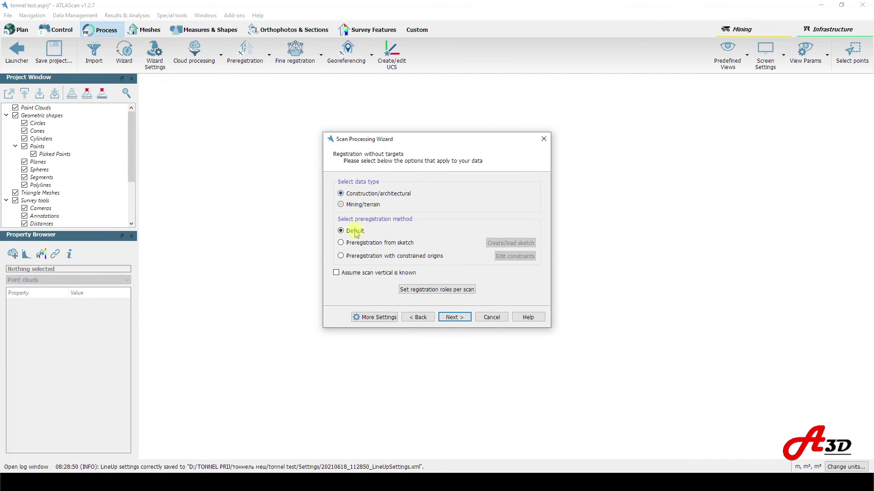
{"action": "left_click", "coordinate": [341, 242]}
{"action": "left_click", "coordinate": [511, 243]}
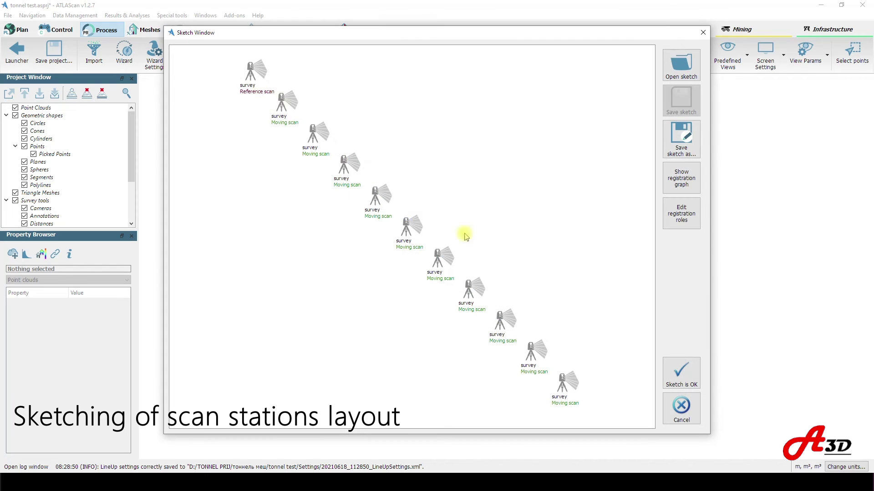
{"action": "left_click", "coordinate": [252, 78]}
{"action": "mouse_move", "coordinate": [252, 78]}
{"action": "left_mouse_down"}
{"action": "mouse_move", "coordinate": [295, 78]}
{"action": "mouse_move", "coordinate": [249, 78]}
{"action": "left_mouse_up"}
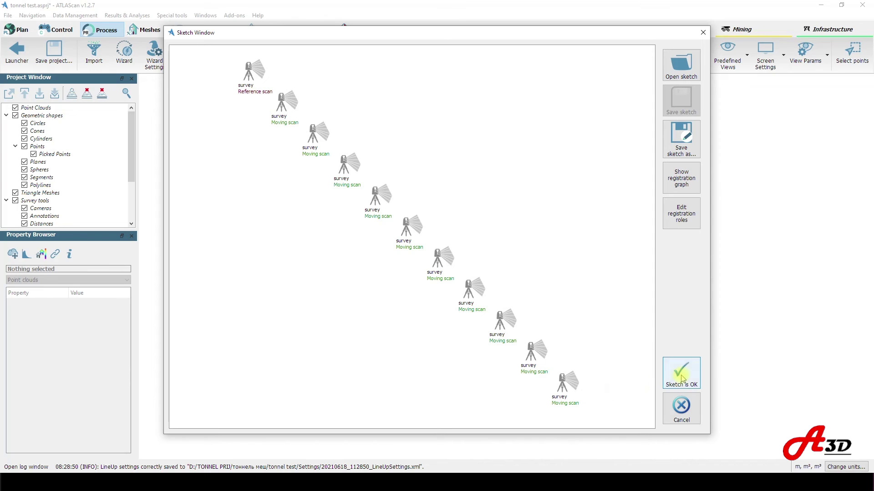
{"action": "left_click", "coordinate": [684, 374]}
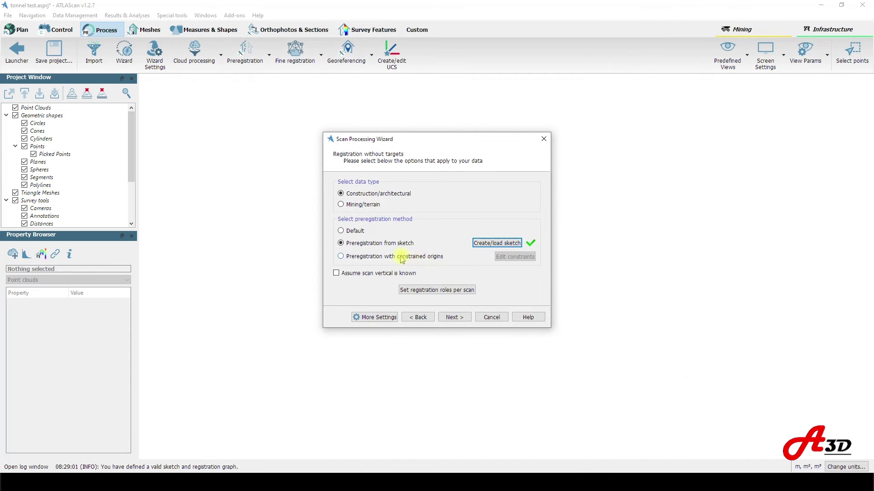
Use constrained-origin preregistration with verticals fixed in the current coordinate system.
{"action": "left_click", "coordinate": [402, 258]}
{"action": "left_click", "coordinate": [505, 257]}
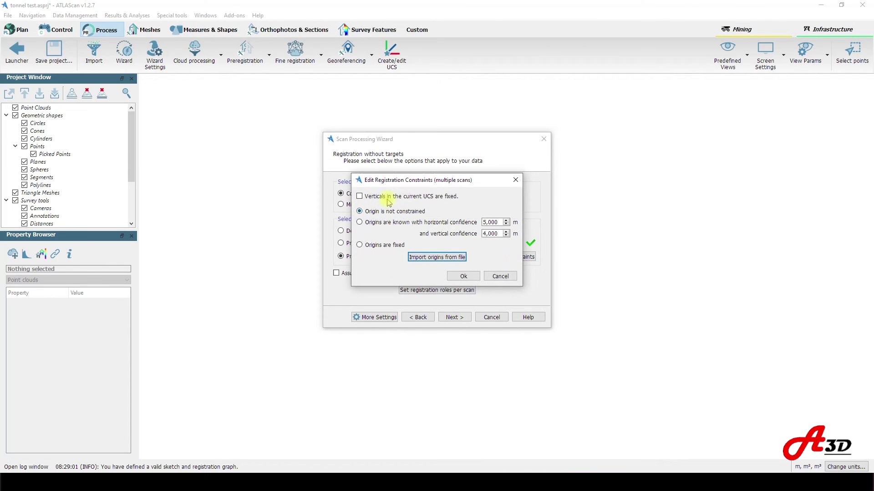
{"action": "left_click", "coordinate": [388, 199]}
{"action": "left_click", "coordinate": [440, 257]}
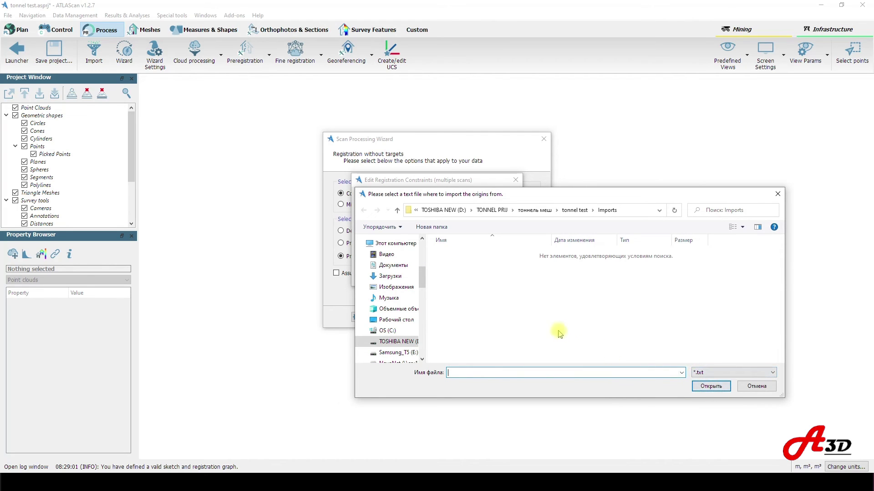
{"action": "left_click", "coordinate": [759, 386]}
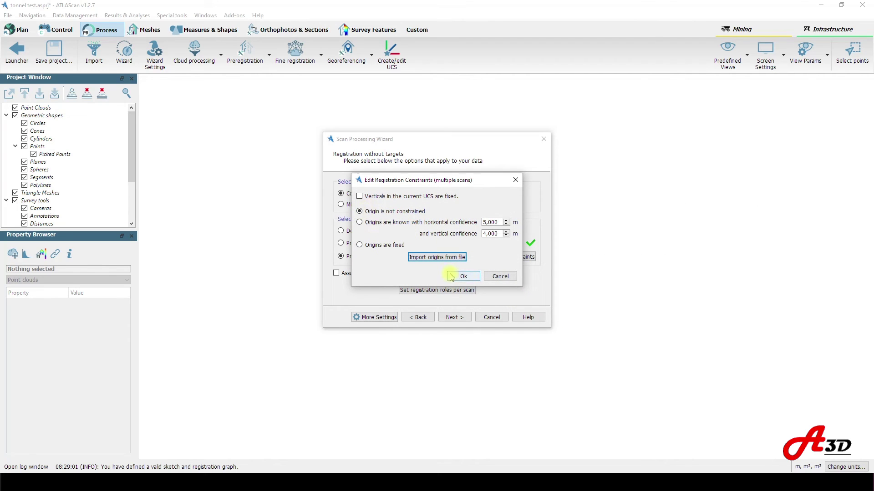
{"action": "left_click", "coordinate": [452, 276]}
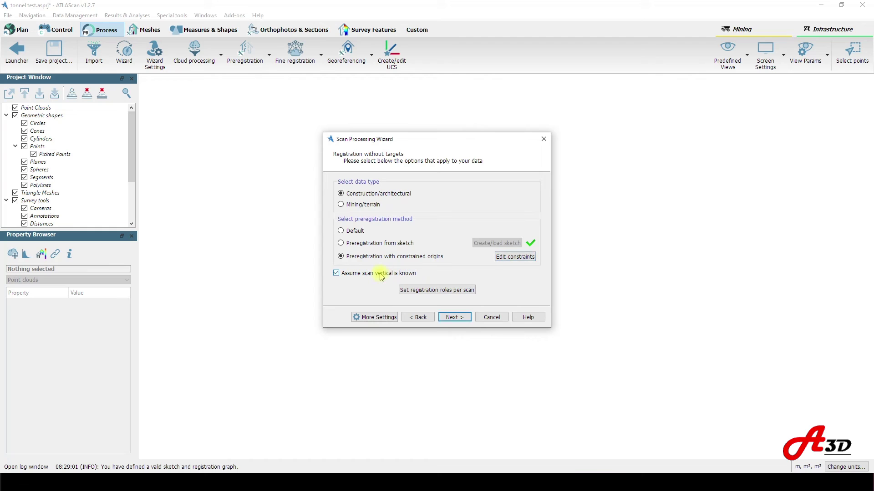
Review each scan's registration role and start processing all 11 scans.
{"action": "left_click", "coordinate": [437, 289]}
{"action": "scroll", "coordinate": [501, 214], "scroll_direction": "down", "scroll_amount": 1}
{"action": "scroll", "coordinate": [497, 227], "scroll_direction": "up", "scroll_amount": 1}
{"action": "left_click", "coordinate": [467, 305]}
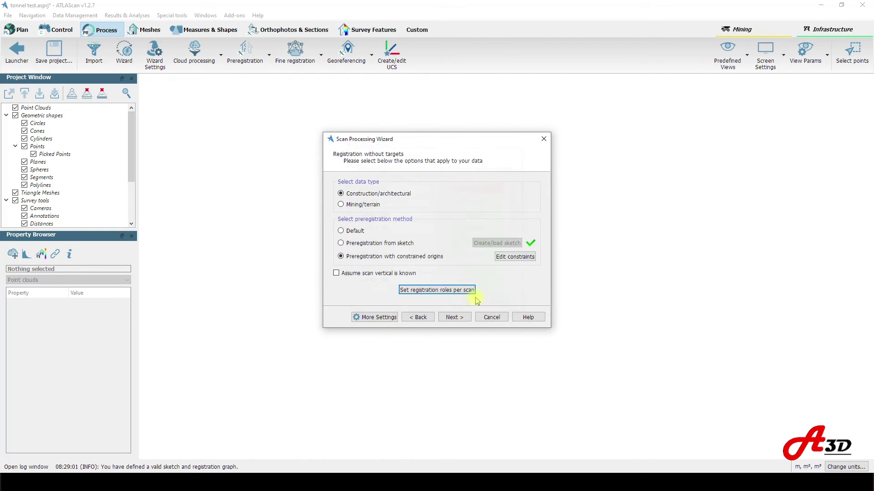
{"action": "left_click", "coordinate": [456, 318]}
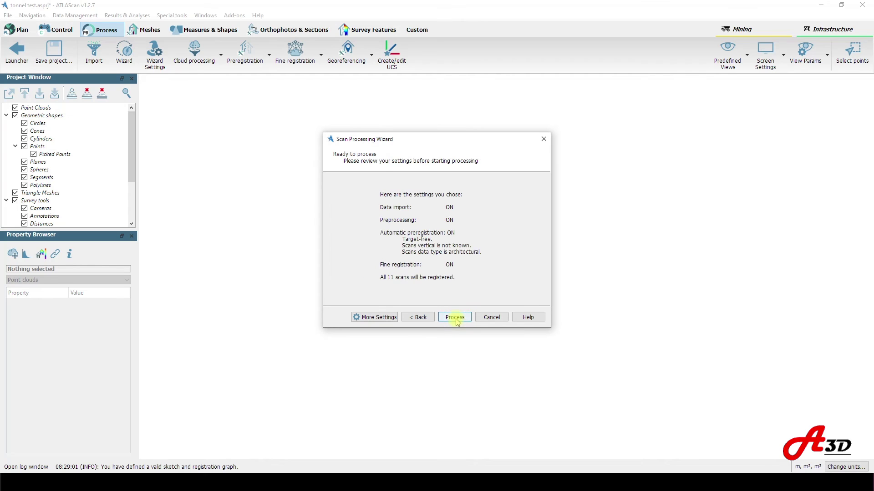
{"action": "left_click", "coordinate": [455, 317]}
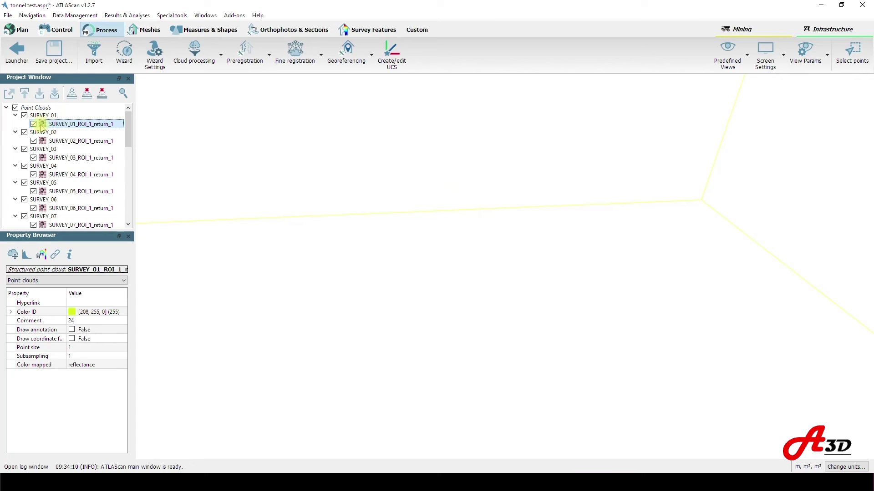
Ctrl-select the SURVEY_02 to SURVEY_11 point clouds in the Project Window.
{"action": "left_click", "coordinate": [59, 141], "text": "ctrl"}
{"action": "left_click", "coordinate": [60, 158], "text": "ctrl"}
{"action": "left_click", "coordinate": [59, 174], "text": "ctrl"}
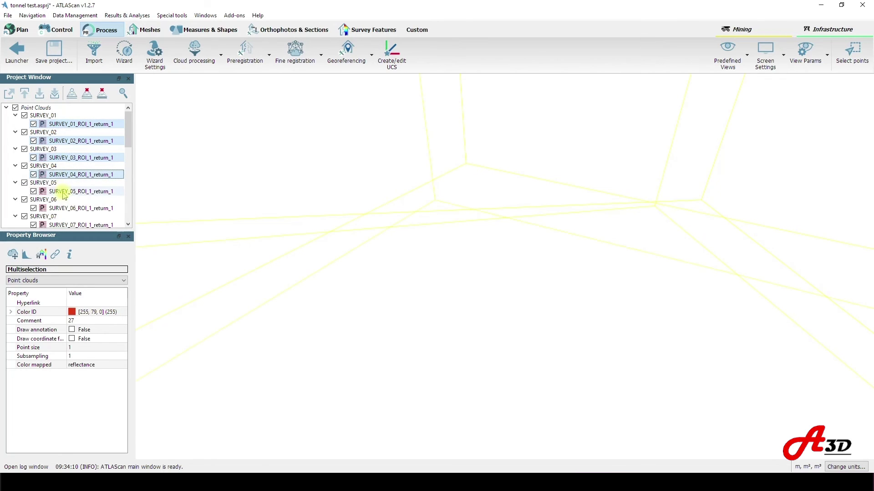
{"action": "left_click", "coordinate": [60, 192], "text": "ctrl"}
{"action": "left_click", "coordinate": [61, 208], "text": "ctrl"}
{"action": "scroll", "coordinate": [63, 226], "scroll_direction": "down", "scroll_amount": 1}
{"action": "left_click", "coordinate": [59, 176], "text": "ctrl"}
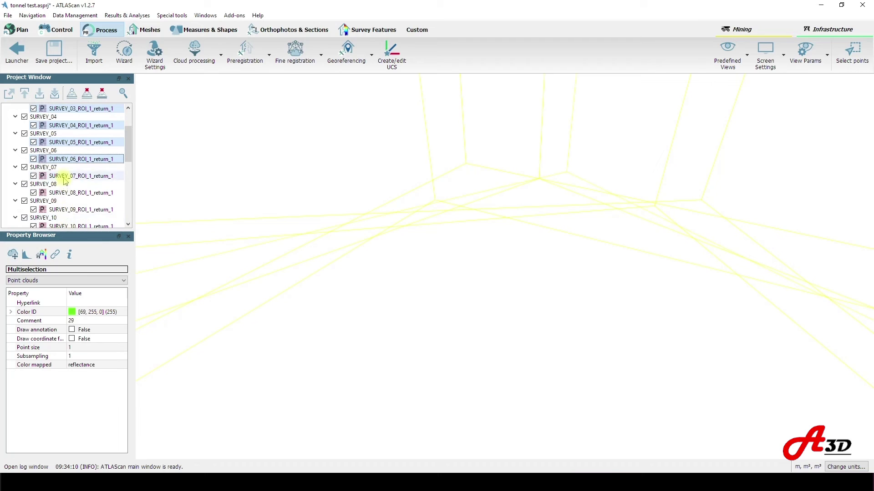
{"action": "left_click", "coordinate": [60, 192], "text": "ctrl"}
{"action": "left_click", "coordinate": [59, 208], "text": "ctrl"}
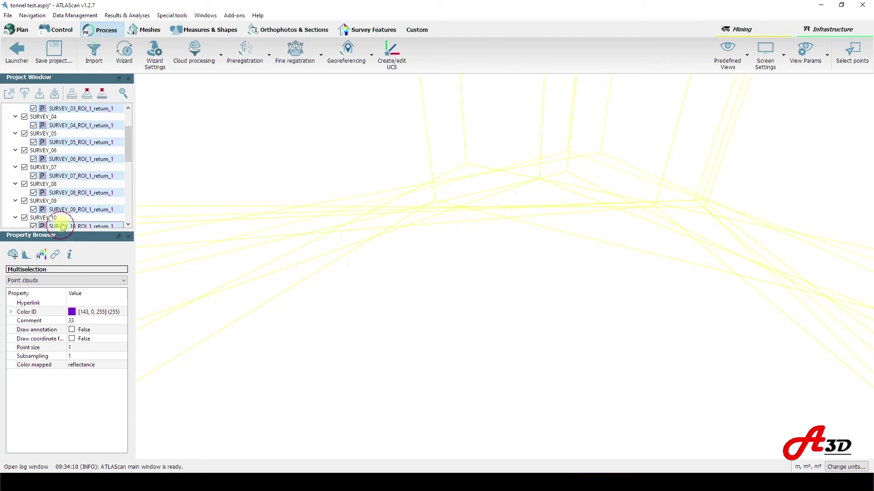
{"action": "scroll", "coordinate": [62, 225], "scroll_direction": "down", "scroll_amount": 2}
{"action": "left_click", "coordinate": [59, 193], "text": "ctrl"}
Set the selected clouds' Color mapped option to Color and load the SURVEY_01 cloud.
{"action": "left_click", "coordinate": [91, 369]}
{"action": "left_click", "coordinate": [81, 379]}
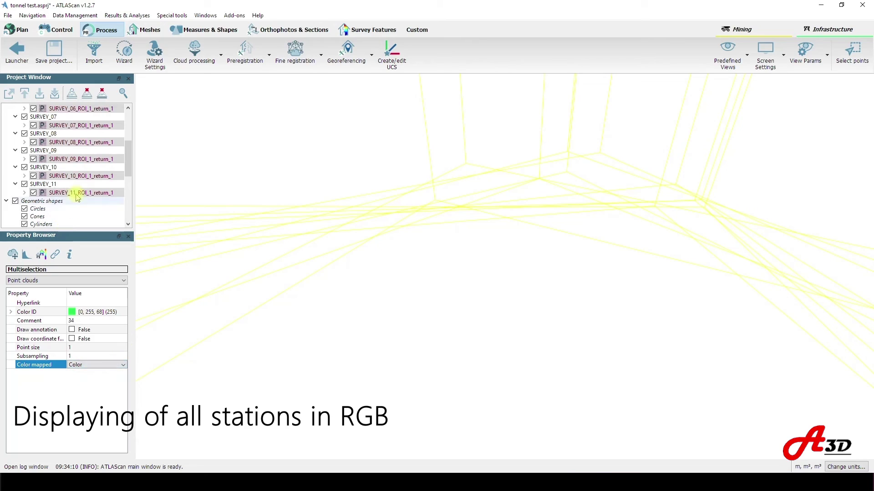
{"action": "scroll", "coordinate": [53, 152], "scroll_direction": "up", "scroll_amount": 4}
{"action": "left_click", "coordinate": [34, 124]}
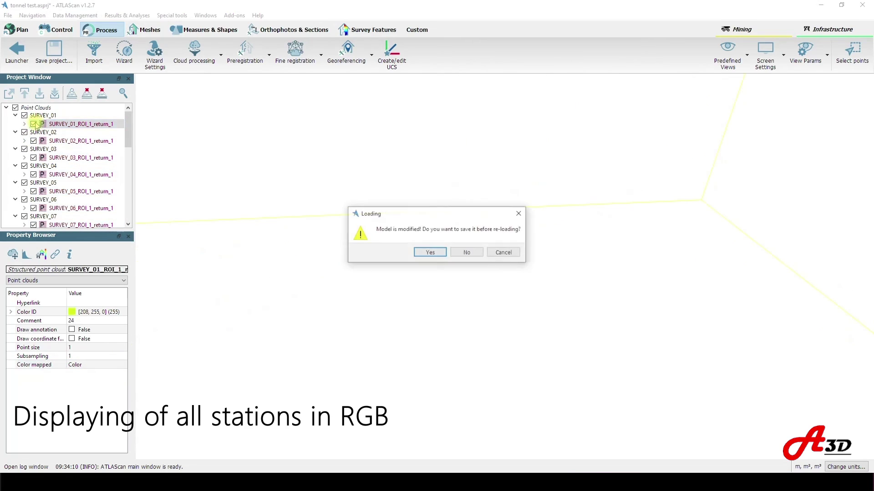
Save the project and load the SURVEY_01 and SURVEY_02 clouds in colour.
{"action": "left_click", "coordinate": [431, 252]}
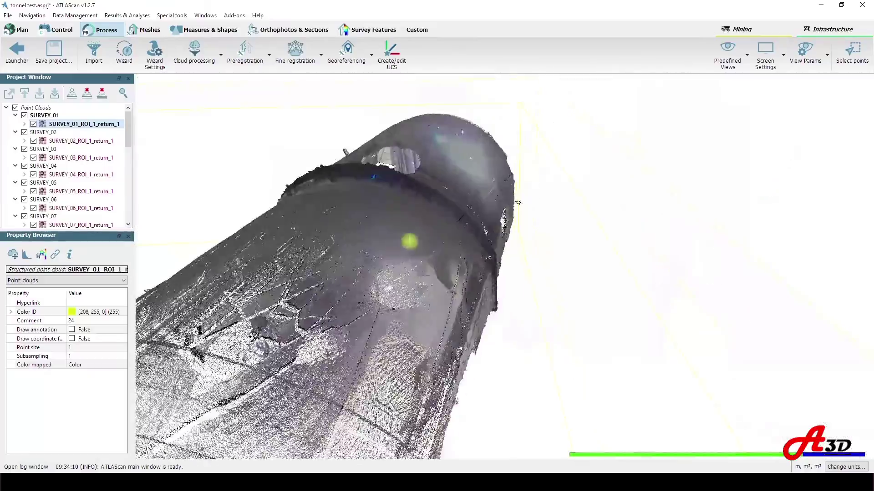
{"action": "left_click_drag", "start_coordinate": [517, 202], "coordinate": [788, 357]}
{"action": "left_click_drag", "start_coordinate": [312, 253], "coordinate": [473, 237]}
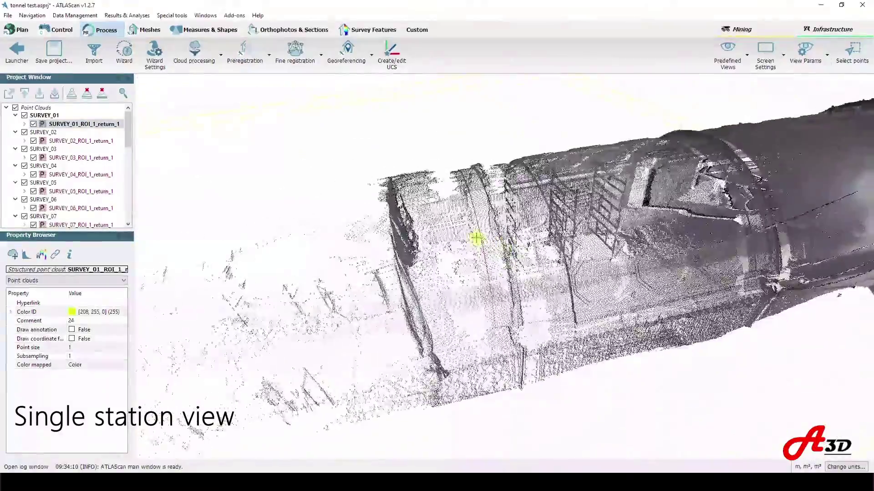
{"action": "left_click", "coordinate": [33, 141]}
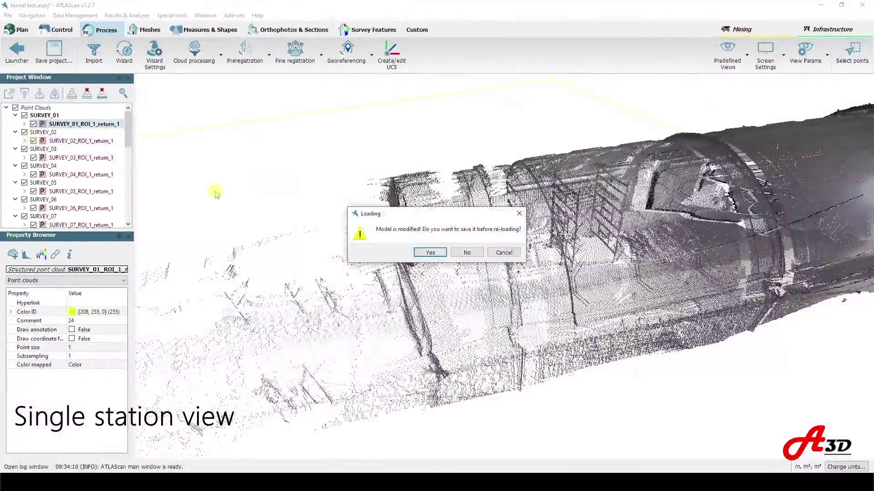
{"action": "left_click", "coordinate": [425, 250]}
{"action": "left_click", "coordinate": [59, 60]}
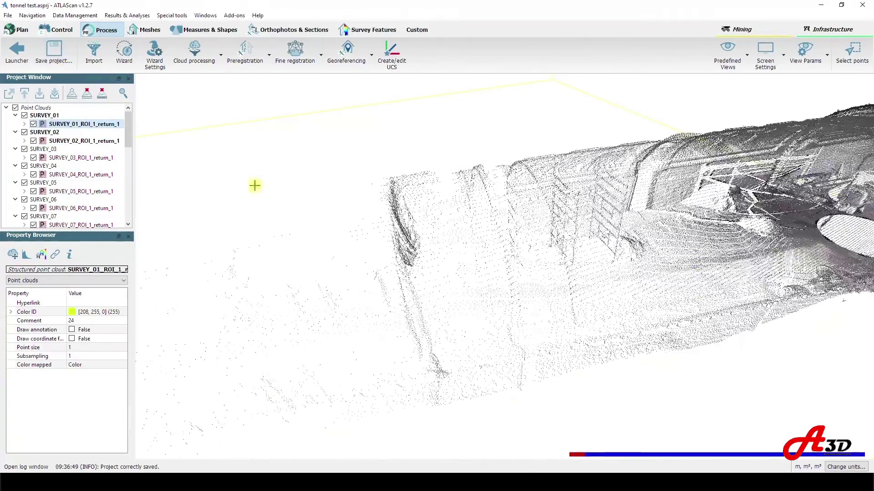
Select the SURVEY_03 to SURVEY_11 clouds and drag them under Point Clouds.
{"action": "left_click_drag", "start_coordinate": [253, 185], "coordinate": [361, 238]}
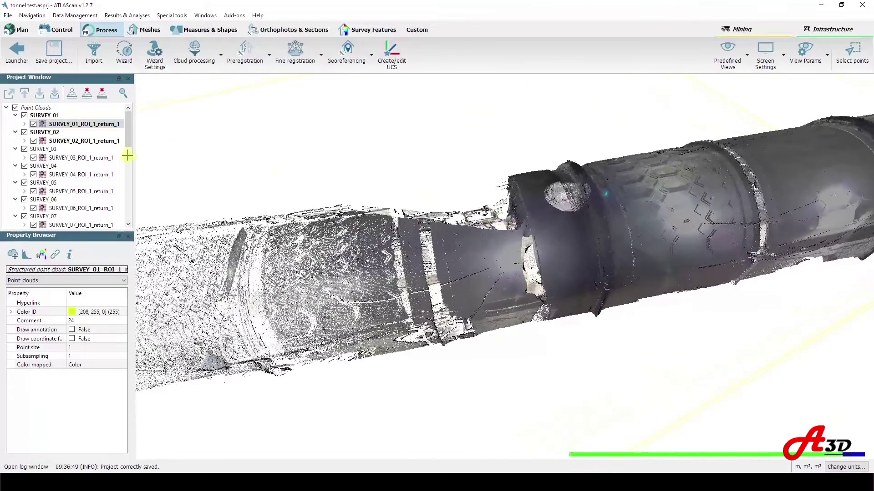
{"action": "left_click_drag", "start_coordinate": [44, 159], "coordinate": [68, 183]}
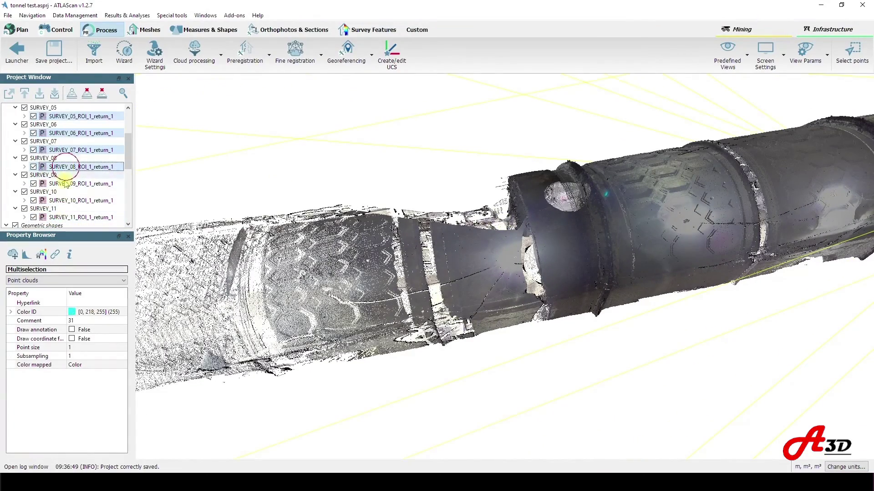
{"action": "left_click_drag", "start_coordinate": [69, 213], "coordinate": [66, 218]}
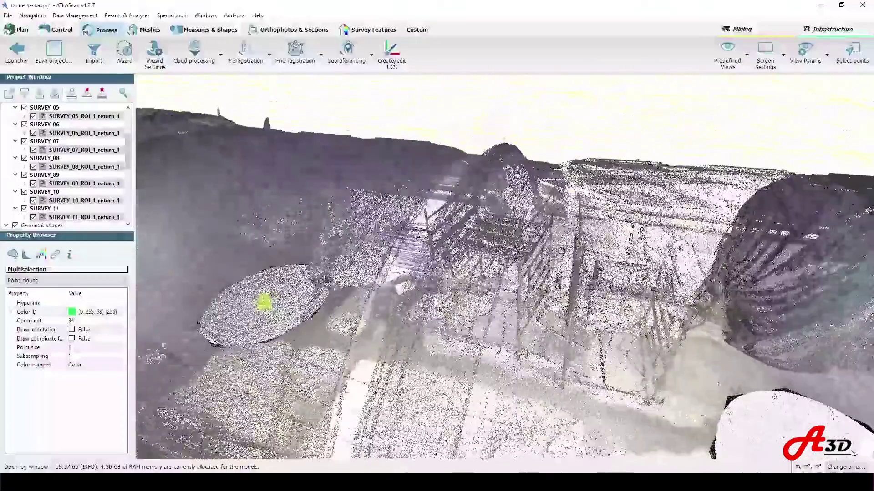
{"action": "left_click", "coordinate": [68, 150]}
{"action": "left_click", "coordinate": [67, 218]}
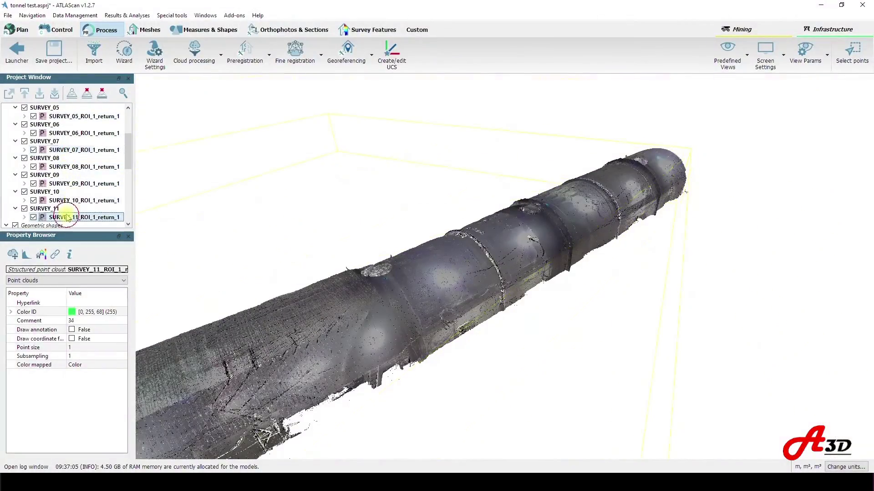
{"action": "left_click_drag", "start_coordinate": [67, 218], "coordinate": [36, 108]}
Select the SURVEY_01 to SURVEY_10 survey groups and remove the emptied groups.
{"action": "left_click", "coordinate": [43, 115]}
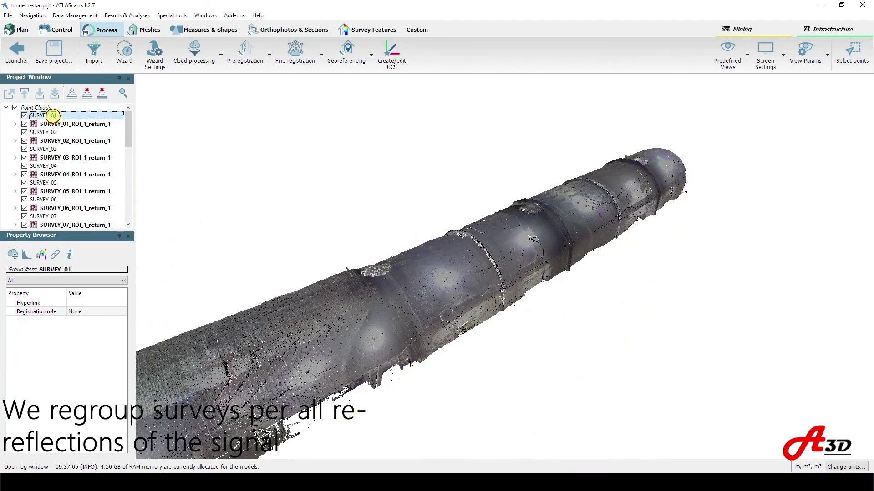
{"action": "left_click", "coordinate": [51, 132]}
{"action": "left_click", "coordinate": [45, 149], "text": "ctrl"}
{"action": "left_click", "coordinate": [43, 182], "text": "ctrl"}
{"action": "left_click", "coordinate": [44, 200], "text": "ctrl"}
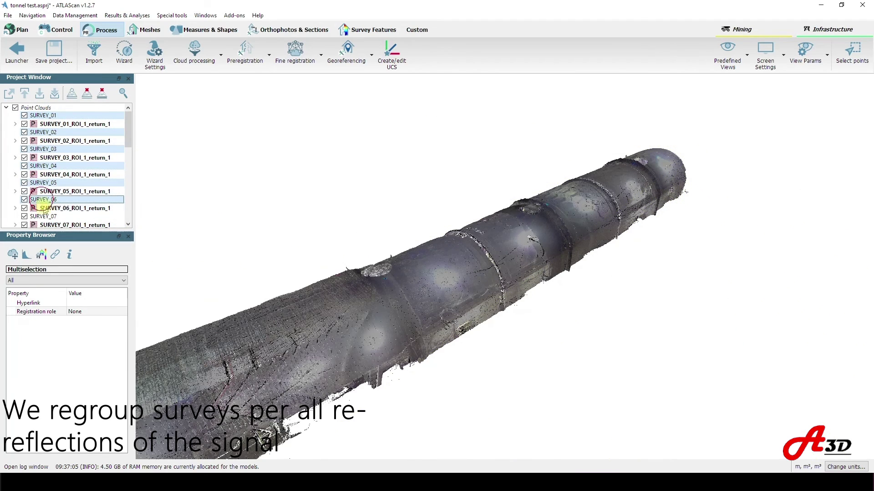
{"action": "scroll", "coordinate": [43, 191], "scroll_direction": "down", "scroll_amount": 2}
{"action": "left_click", "coordinate": [45, 167], "text": "ctrl"}
{"action": "left_click", "coordinate": [43, 184], "text": "ctrl"}
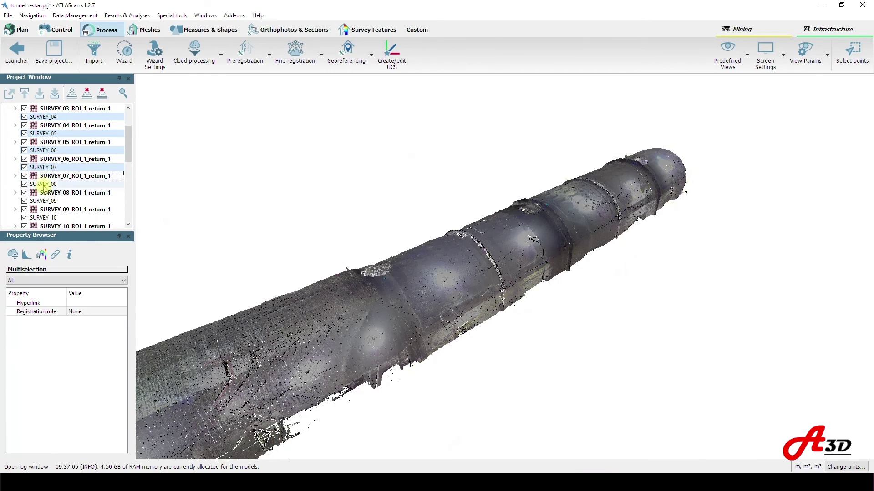
{"action": "left_click", "coordinate": [43, 201], "text": "ctrl"}
{"action": "left_click", "coordinate": [43, 218], "text": "ctrl"}
{"action": "scroll", "coordinate": [50, 209], "scroll_direction": "down", "scroll_amount": 2}
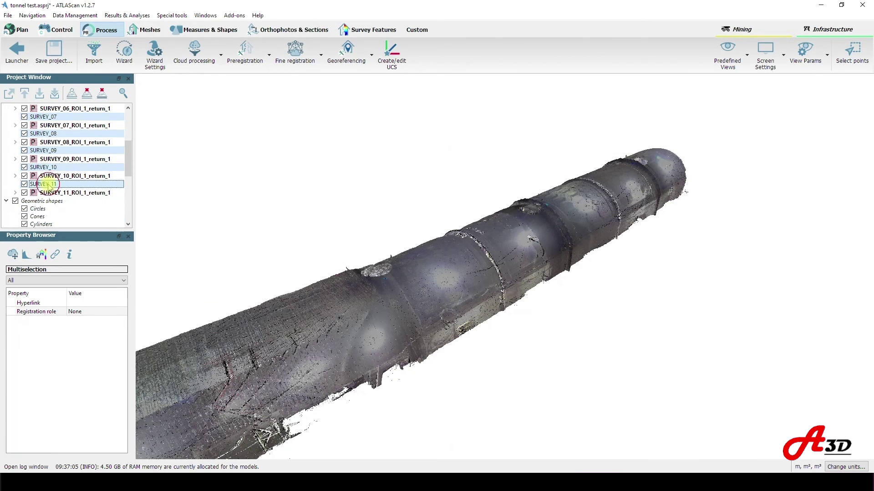
{"action": "right_click", "coordinate": [64, 170]}
{"action": "left_click", "coordinate": [92, 256]}
Create a new group under Point Clouds and name it 1.
{"action": "scroll", "coordinate": [69, 166], "scroll_direction": "up", "scroll_amount": 4}
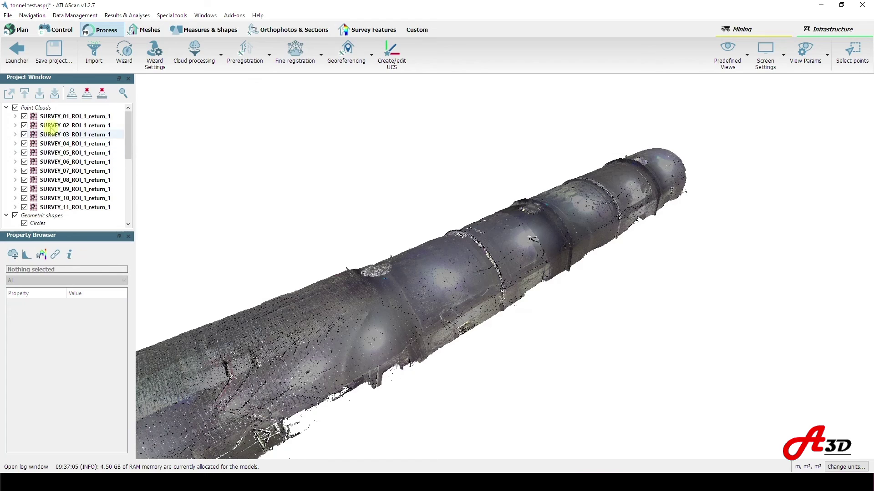
{"action": "left_click", "coordinate": [39, 108]}
{"action": "right_click", "coordinate": [42, 109]}
{"action": "left_click", "coordinate": [70, 164]}
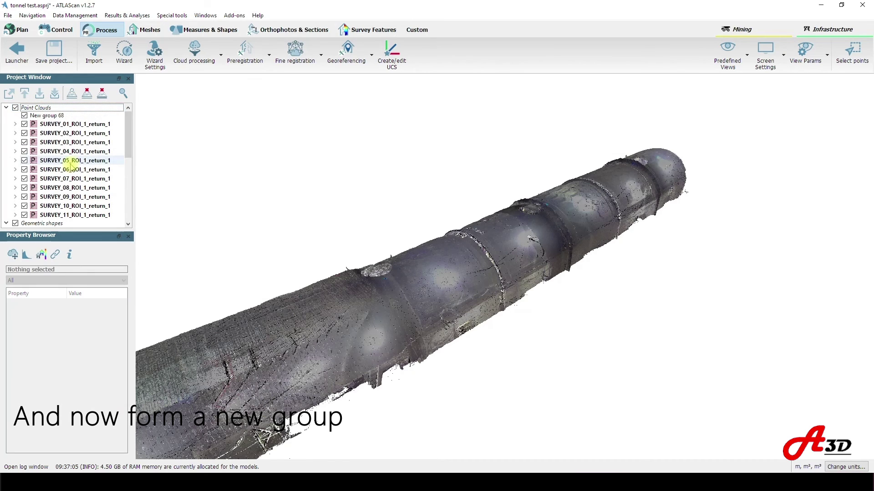
{"action": "double_click", "coordinate": [60, 115]}
{"action": "type", "text": "1"}
{"action": "left_click", "coordinate": [61, 124]}
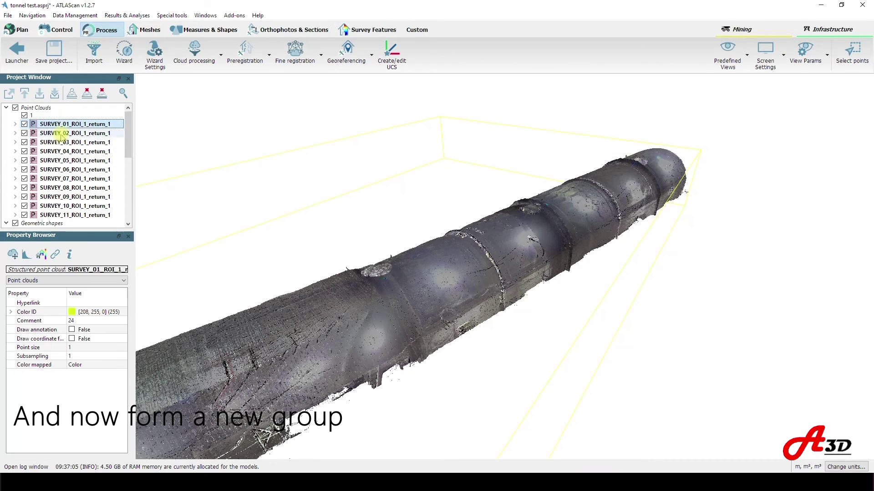
Move the eleven survey scans into group 1 and check its registration role.
{"action": "left_click", "coordinate": [64, 215], "text": "shift"}
{"action": "left_click_drag", "start_coordinate": [33, 116], "coordinate": [33, 115]}
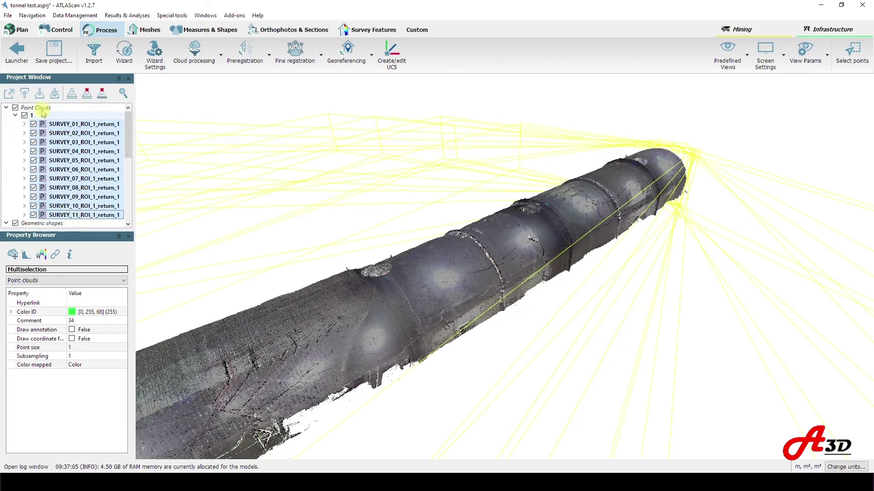
{"action": "left_click", "coordinate": [41, 115]}
{"action": "left_click", "coordinate": [91, 312]}
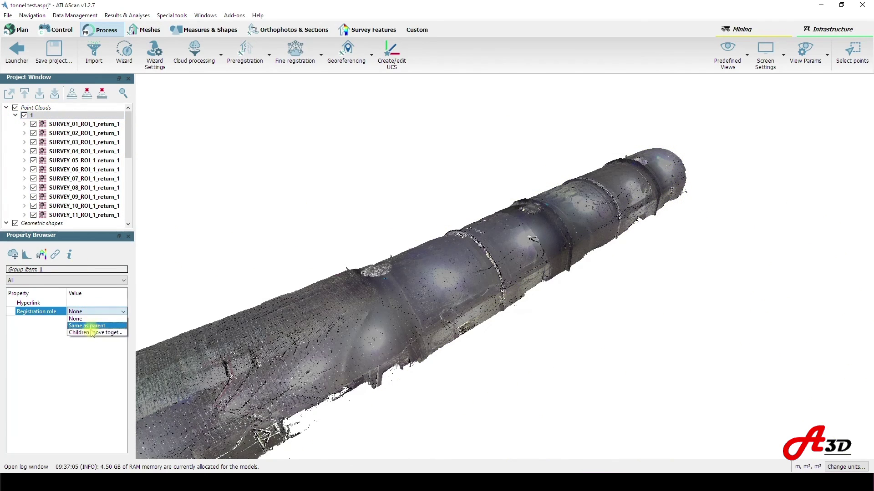
{"action": "left_click", "coordinate": [91, 319]}
Set up bundle adjustment for all eleven scans via Pose & Registration.
{"action": "left_click", "coordinate": [87, 124]}
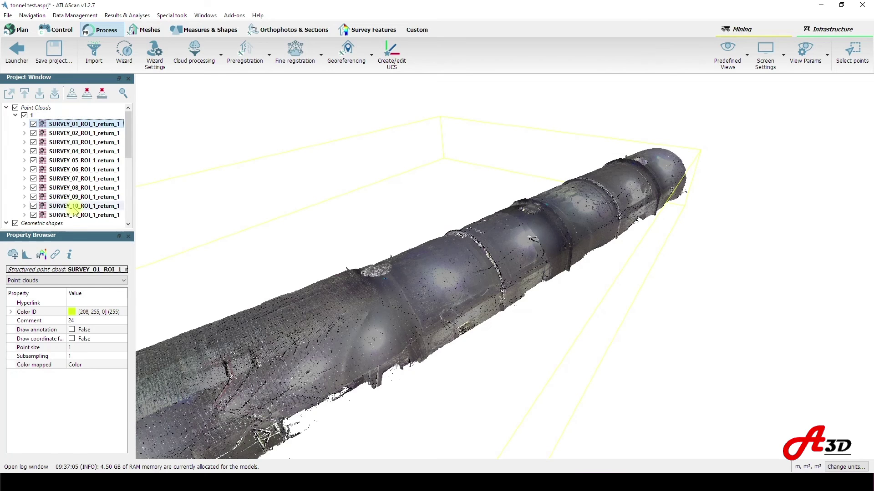
{"action": "left_click", "coordinate": [68, 215], "text": "shift"}
{"action": "right_click", "coordinate": [75, 205]}
{"action": "mouse_move", "coordinate": [146, 300]}
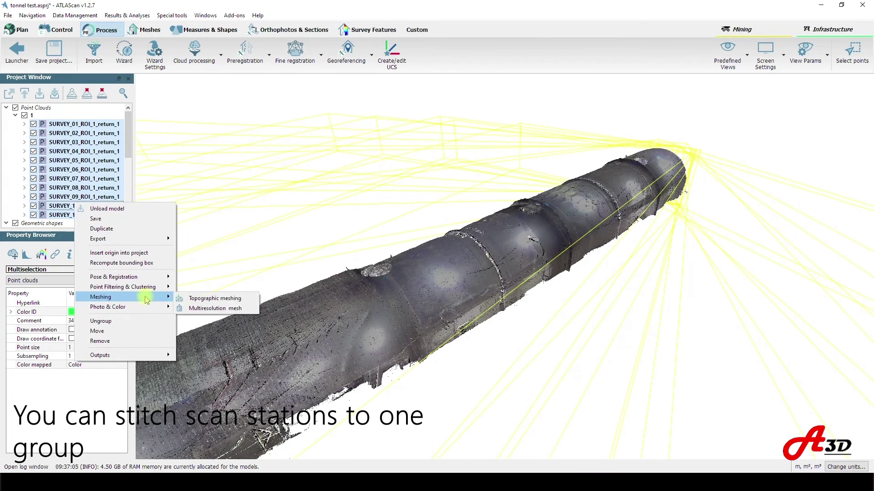
{"action": "mouse_move", "coordinate": [146, 277]}
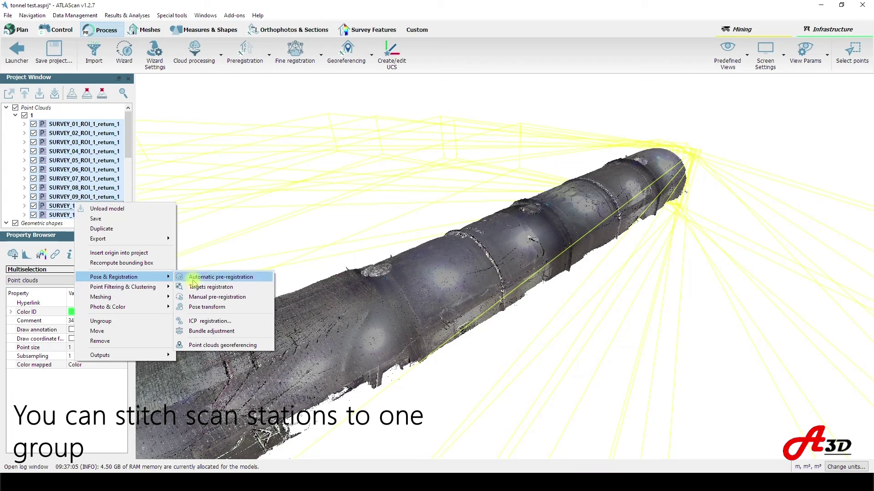
{"action": "left_click", "coordinate": [212, 331]}
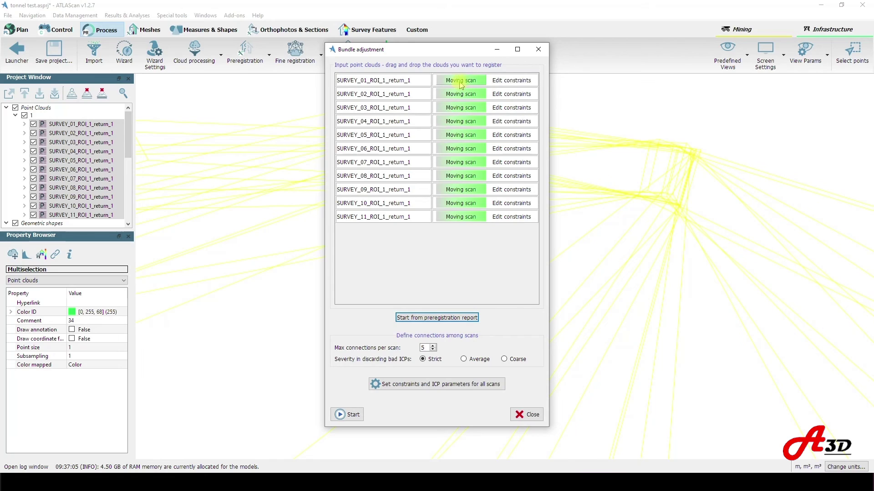
Run bundle adjustment with max 4 connections per scan, watching the log until done.
{"action": "left_click", "coordinate": [433, 349]}
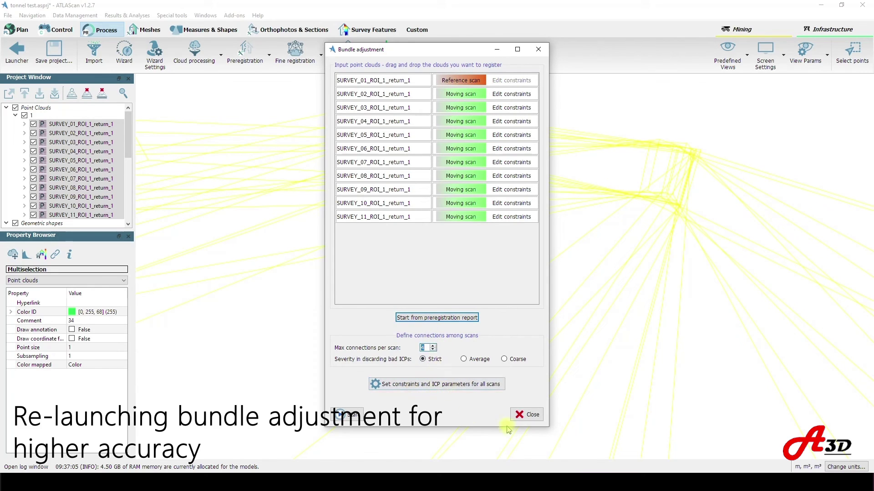
{"action": "left_click", "coordinate": [350, 415]}
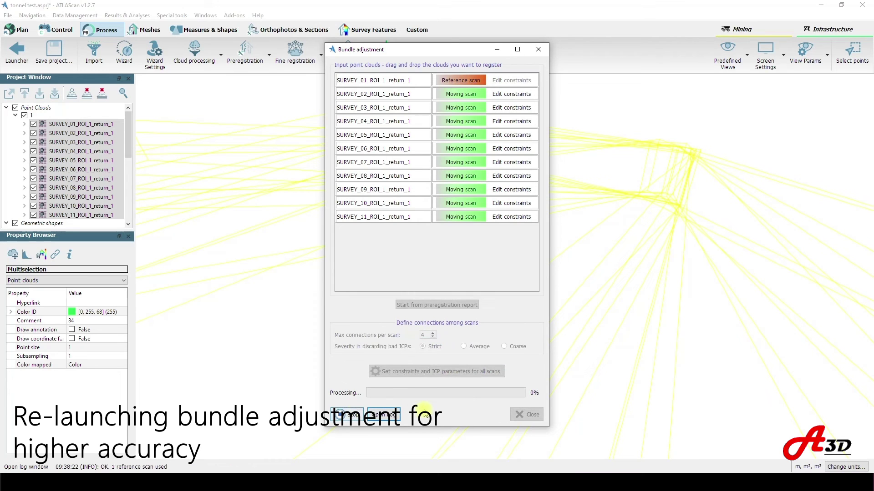
{"action": "left_click", "coordinate": [375, 419]}
{"action": "left_click_drag", "start_coordinate": [422, 50], "coordinate": [204, 29]}
{"action": "left_click_drag", "start_coordinate": [363, 332], "coordinate": [561, 263]}
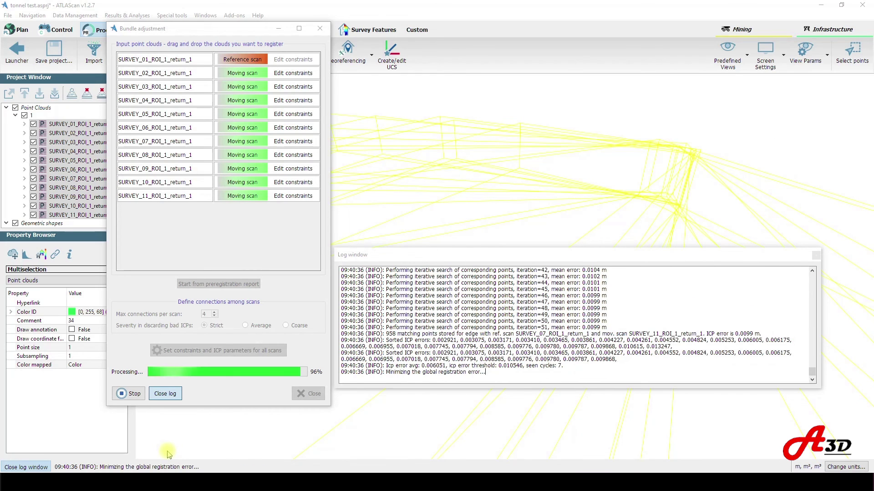
{"action": "left_click", "coordinate": [285, 247]}
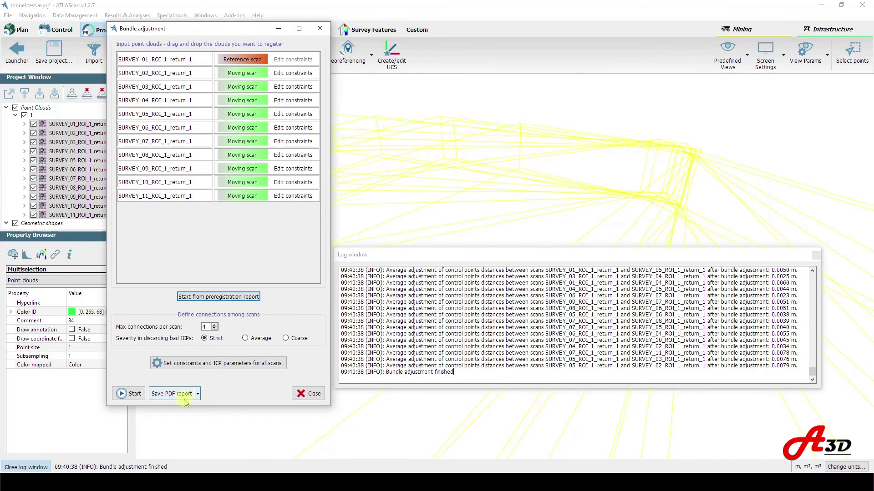
Save the bundle adjustment PDF report and browse Explorer to the tonnel test project folder.
{"action": "left_click", "coordinate": [177, 395]}
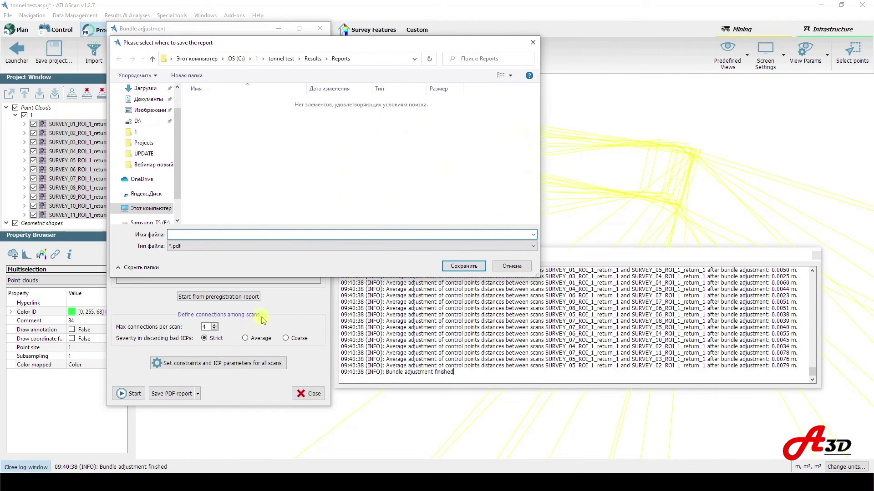
{"action": "left_click", "coordinate": [455, 267]}
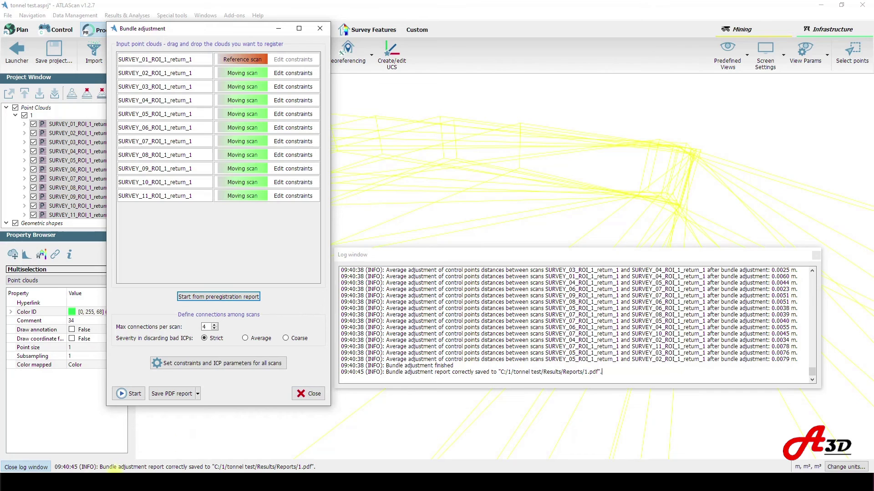
{"action": "key", "text": "alt+Tab"}
{"action": "left_click", "coordinate": [499, 238]}
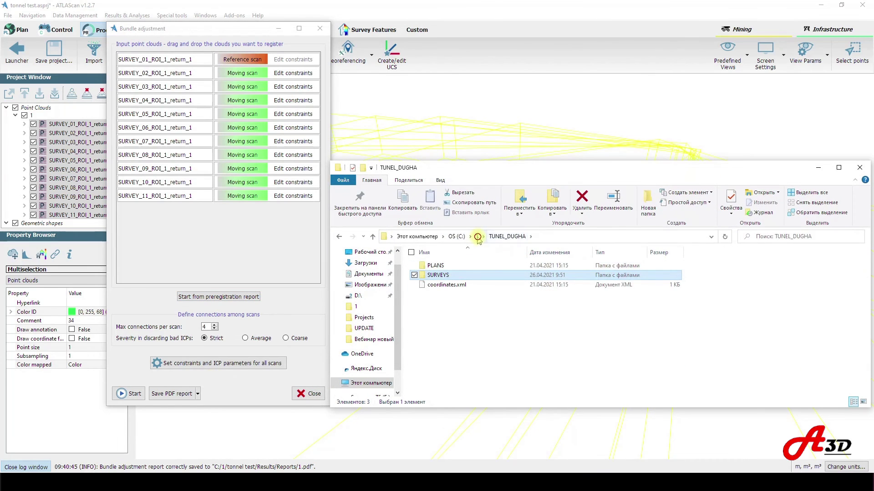
{"action": "left_click", "coordinate": [477, 237]}
{"action": "double_click", "coordinate": [432, 266]}
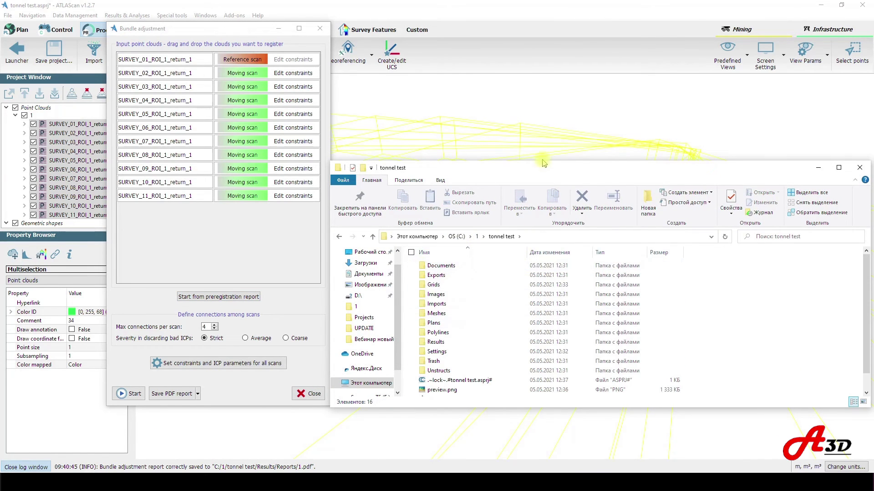
Open 1.pdf from the Results\Reports folder.
{"action": "left_click_drag", "start_coordinate": [544, 163], "coordinate": [382, 63]}
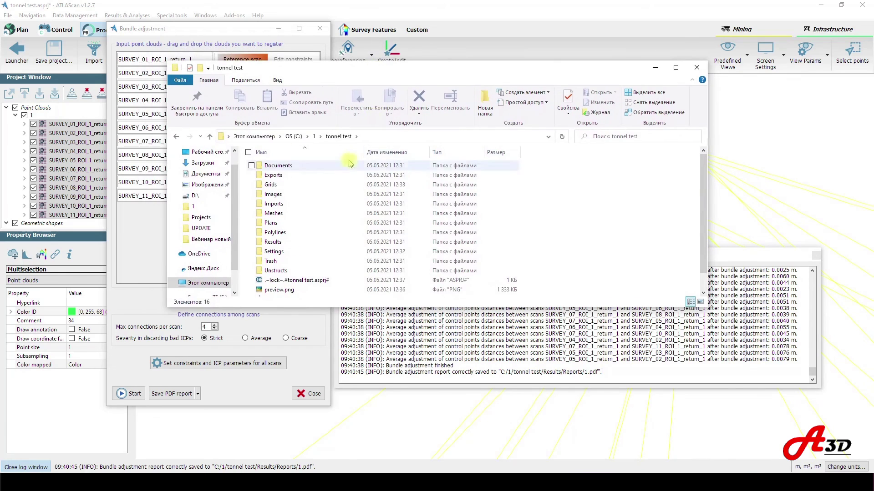
{"action": "double_click", "coordinate": [273, 242]}
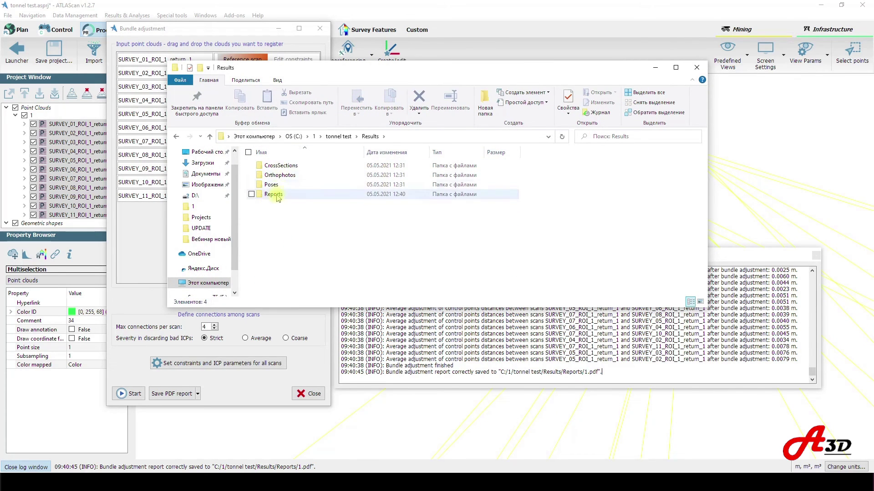
{"action": "double_click", "coordinate": [273, 194]}
{"action": "double_click", "coordinate": [271, 165]}
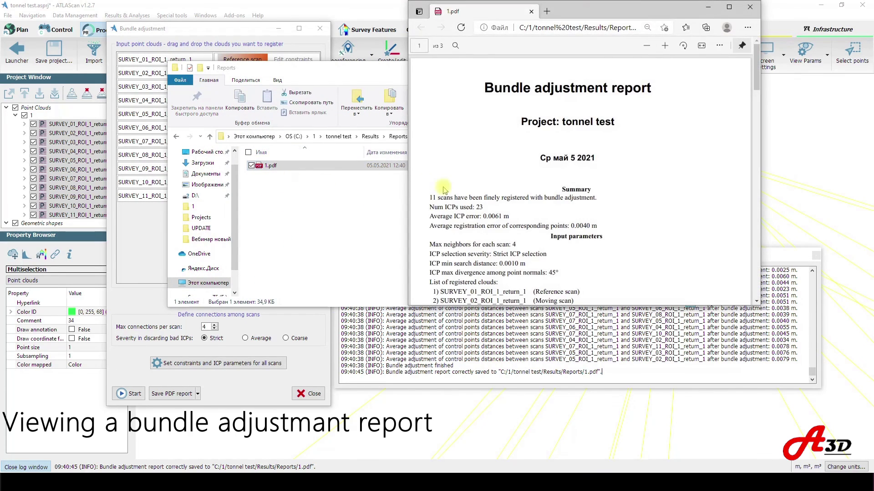
Scroll the bundle adjustment PDF to its last page, then close Edge and the Reports Explorer window.
{"action": "scroll", "coordinate": [494, 197], "scroll_direction": "down", "scroll_amount": 8}
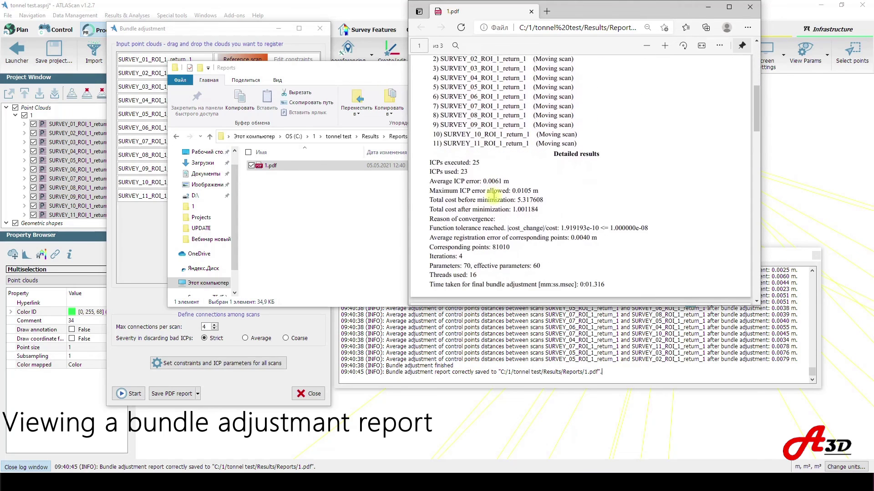
{"action": "scroll", "coordinate": [494, 197], "scroll_direction": "down", "scroll_amount": 10}
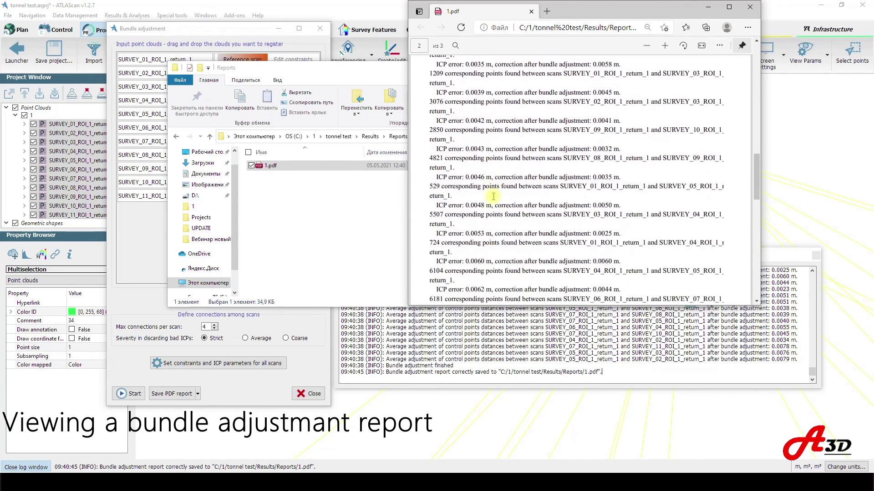
{"action": "scroll", "coordinate": [493, 197], "scroll_direction": "down", "scroll_amount": 10}
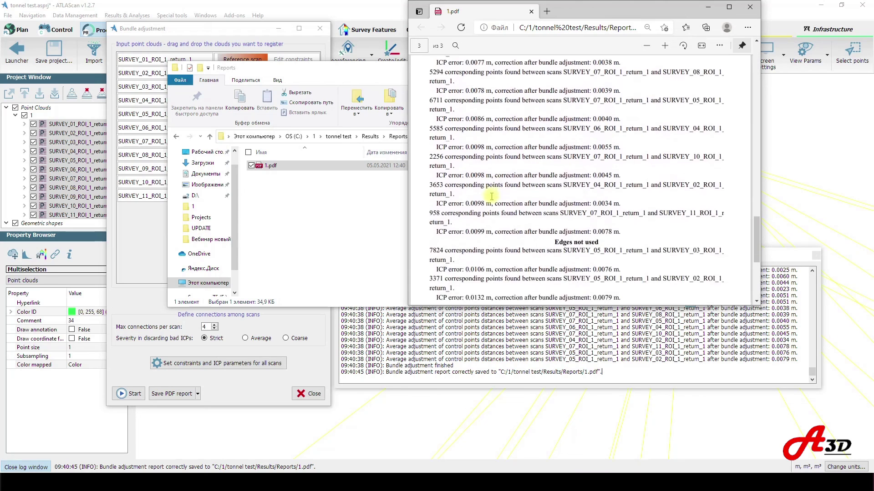
{"action": "scroll", "coordinate": [492, 196], "scroll_direction": "down", "scroll_amount": 2}
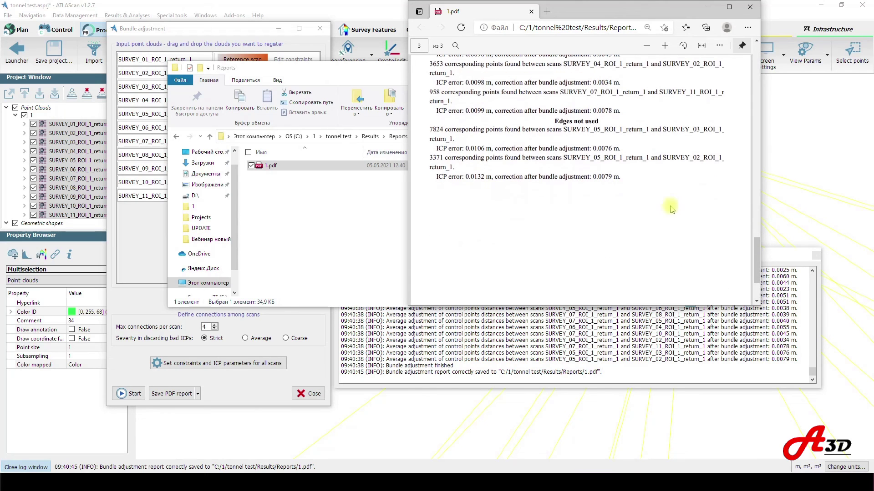
{"action": "left_click", "coordinate": [749, 7]}
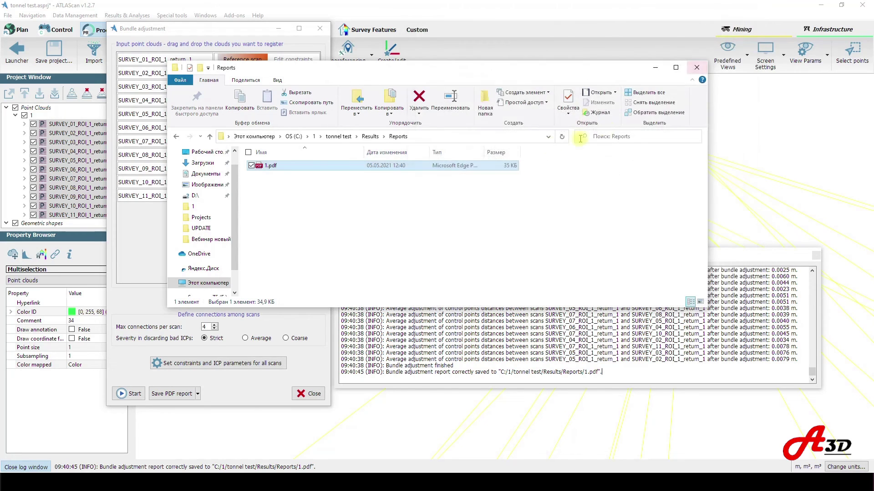
{"action": "left_click", "coordinate": [690, 68]}
Close the bundle adjustment dialog and log window, then choose to merge the selected scans.
{"action": "left_click", "coordinate": [309, 394]}
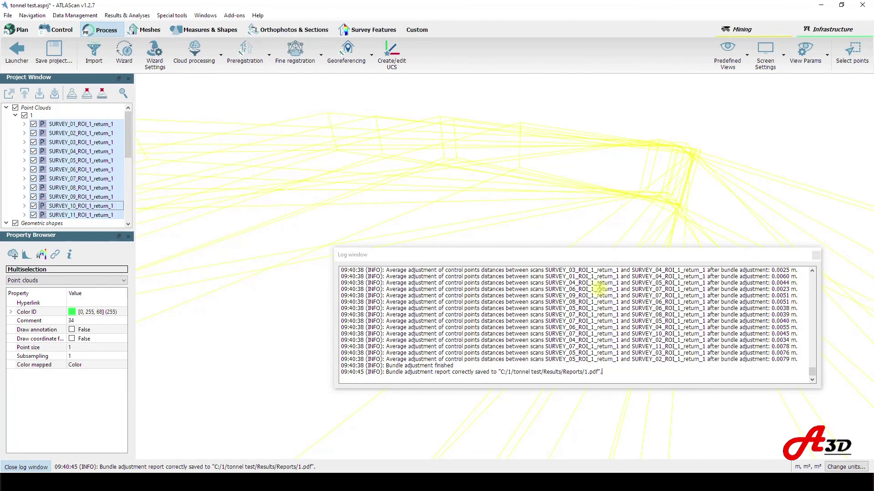
{"action": "left_click", "coordinate": [816, 256]}
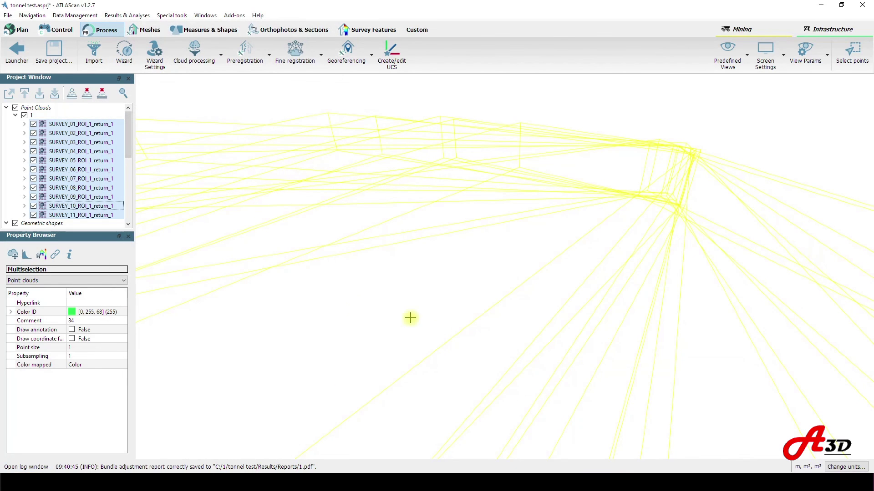
{"action": "right_click", "coordinate": [60, 142]}
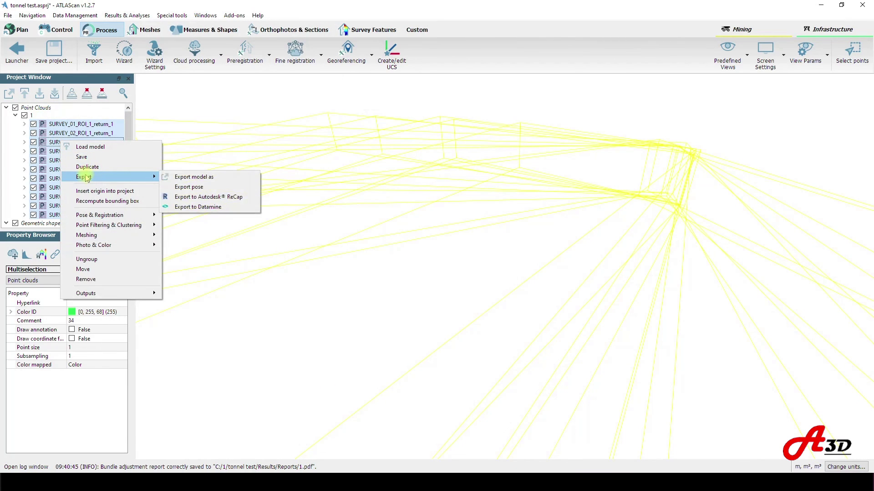
{"action": "mouse_move", "coordinate": [93, 216]}
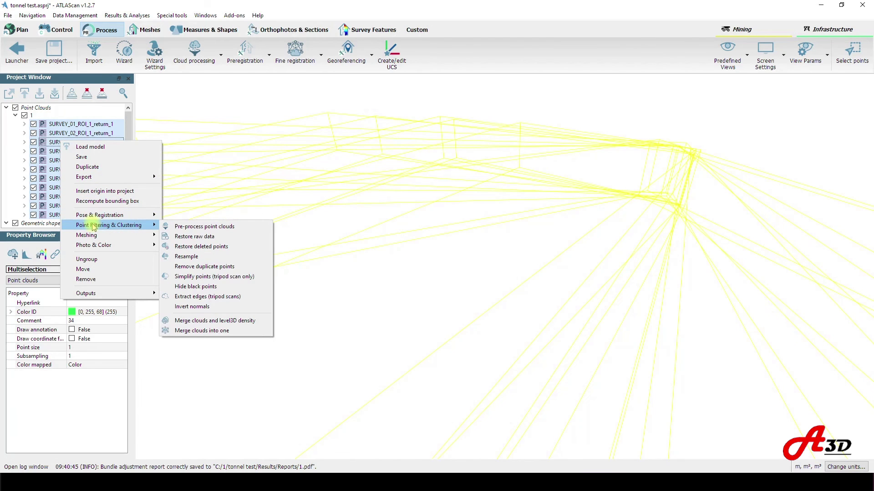
{"action": "left_click", "coordinate": [205, 331]}
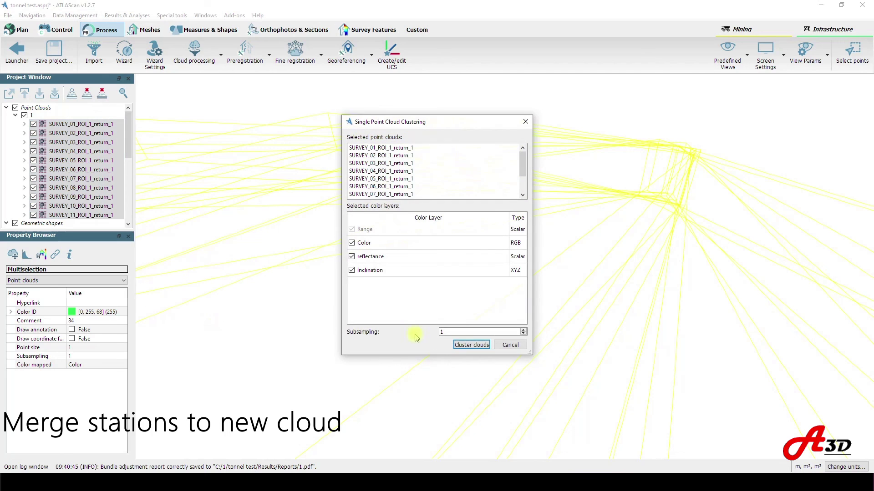
Run clustering, save the merged cloud as 'all tonnel', and load it into view.
{"action": "left_click_drag", "start_coordinate": [534, 281], "coordinate": [555, 277]}
{"action": "left_click", "coordinate": [500, 344]}
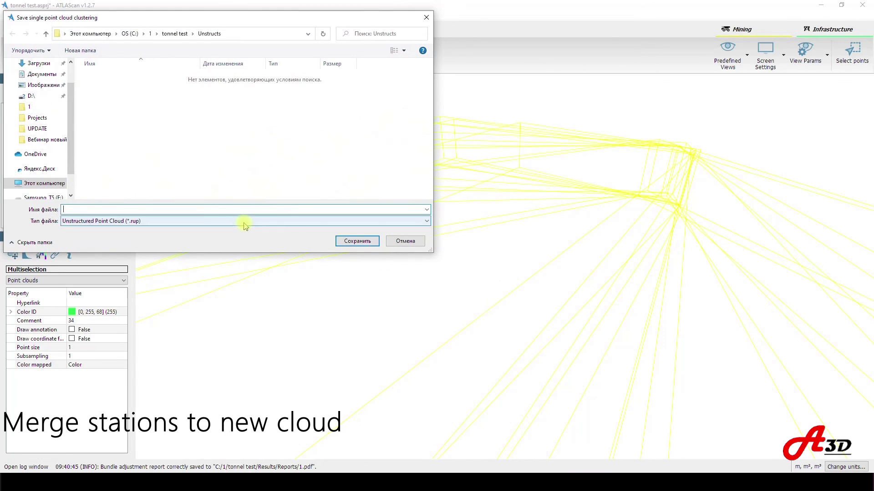
{"action": "type", "text": "all tonnel"}
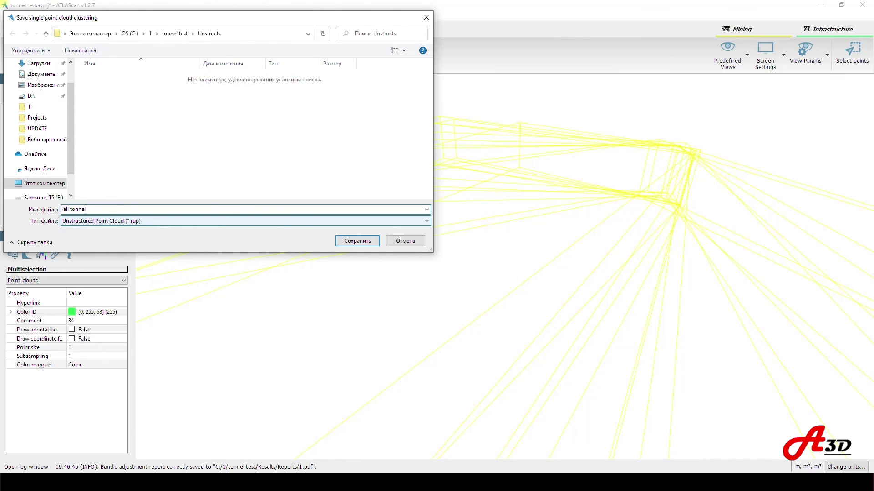
{"action": "key", "text": "Return"}
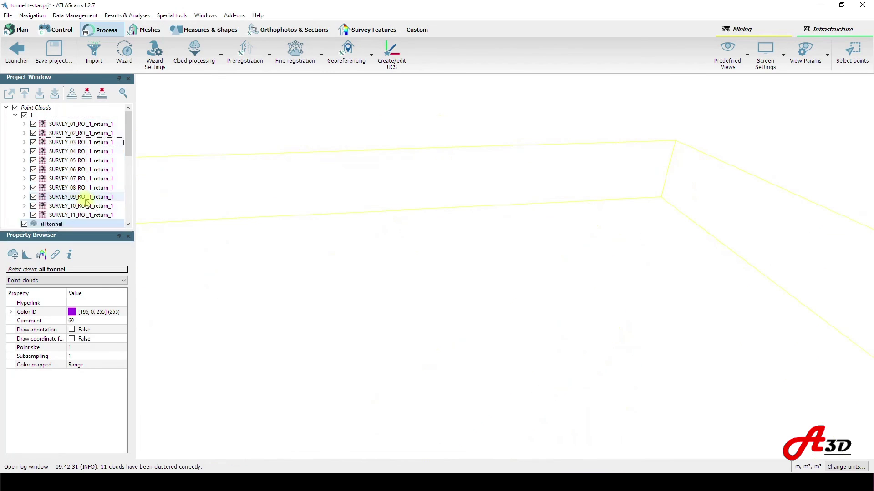
{"action": "left_click", "coordinate": [24, 199]}
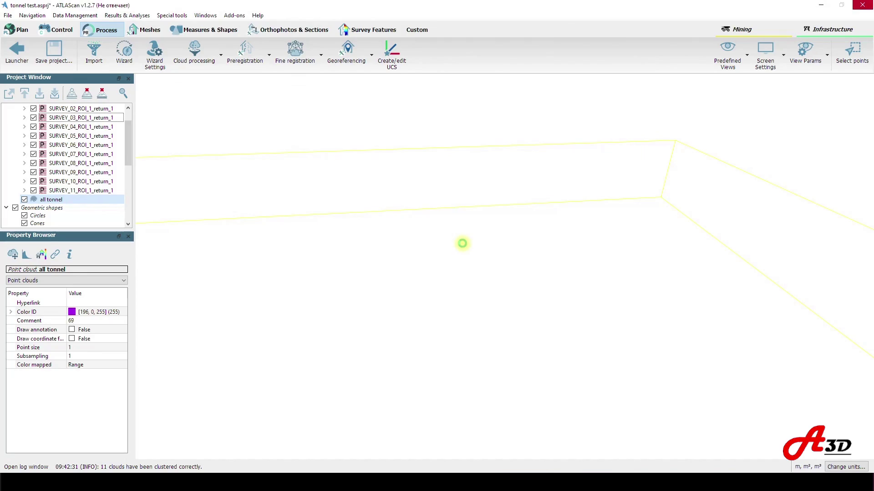
Set the all tonnel cloud's Color mapped property to Color to show its RGB scan colours.
{"action": "left_click", "coordinate": [91, 365]}
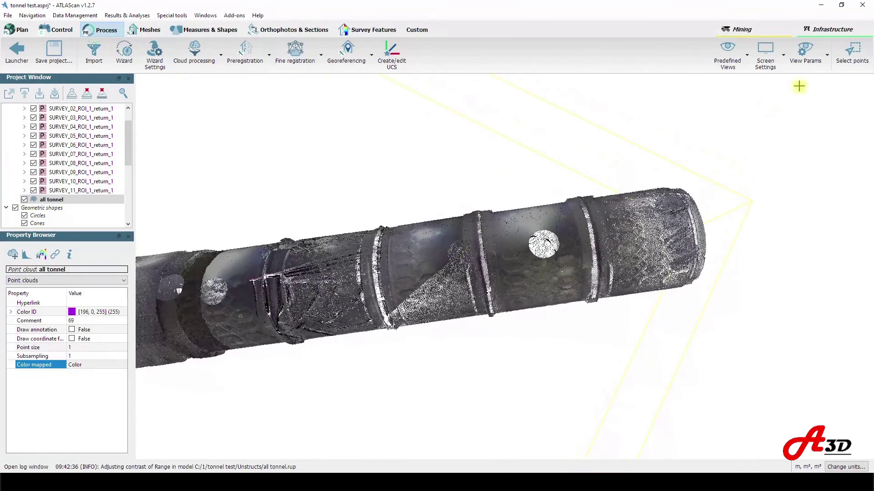
Dock the Recipe point-editing panel on the right of the view and widen it.
{"action": "left_click_drag", "start_coordinate": [842, 473], "coordinate": [869, 135]}
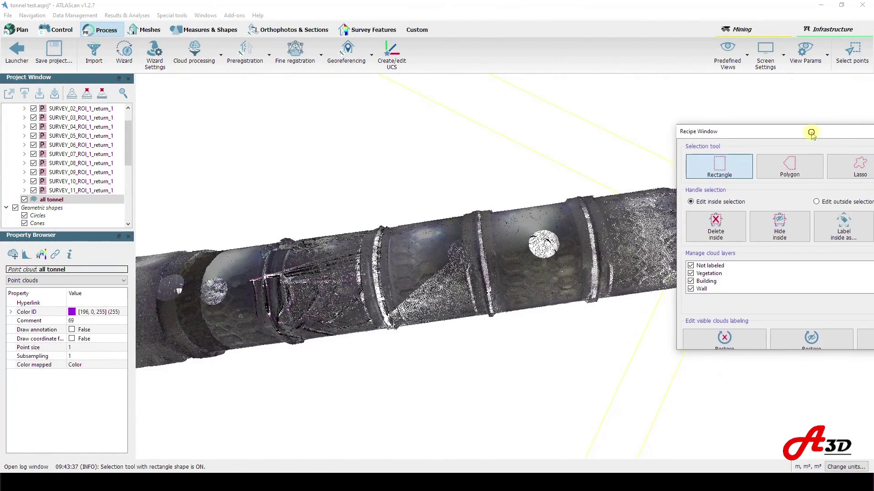
{"action": "left_click_drag", "start_coordinate": [811, 133], "coordinate": [869, 132]}
{"action": "mouse_move", "coordinate": [664, 149]}
{"action": "left_mouse_down"}
{"action": "mouse_move", "coordinate": [598, 148]}
{"action": "mouse_move", "coordinate": [657, 141]}
{"action": "left_mouse_up"}
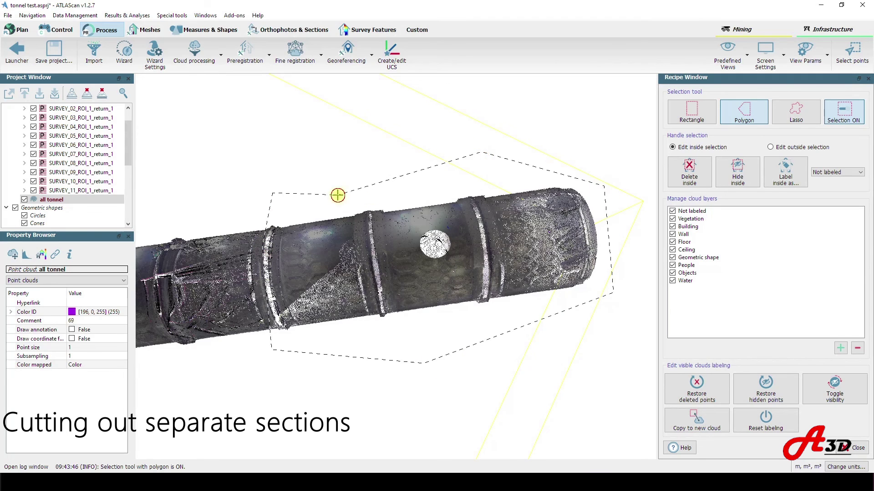
Hide all points outside the outlined tunnel section, orbit to inspect it, and delete the floor points.
{"action": "left_click", "coordinate": [739, 169]}
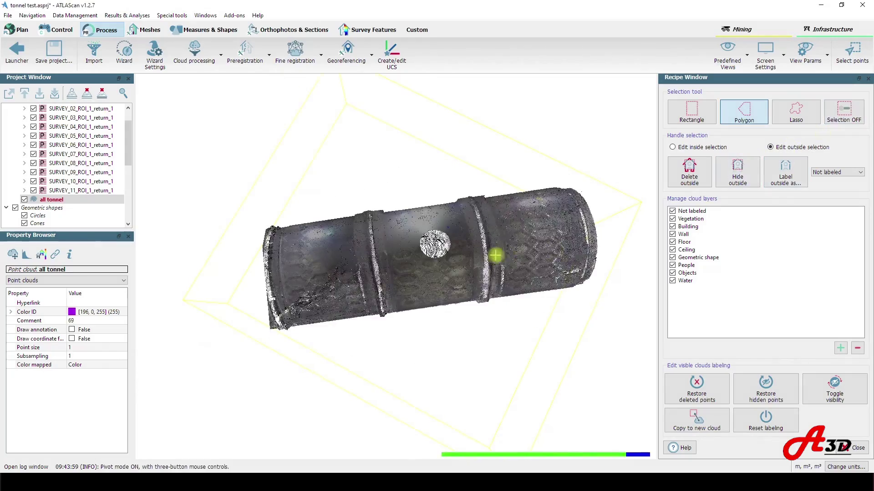
{"action": "left_click_drag", "start_coordinate": [499, 250], "coordinate": [493, 314]}
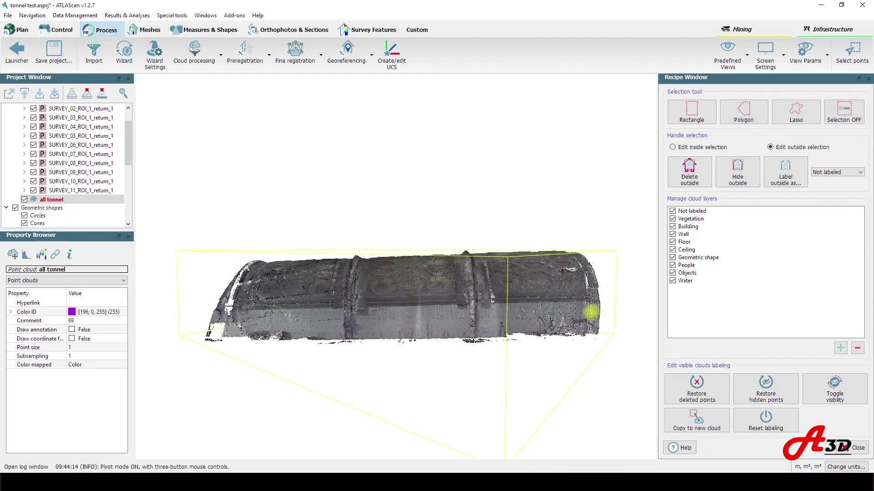
{"action": "key", "text": "Escape"}
{"action": "left_click_drag", "start_coordinate": [578, 326], "coordinate": [239, 335]}
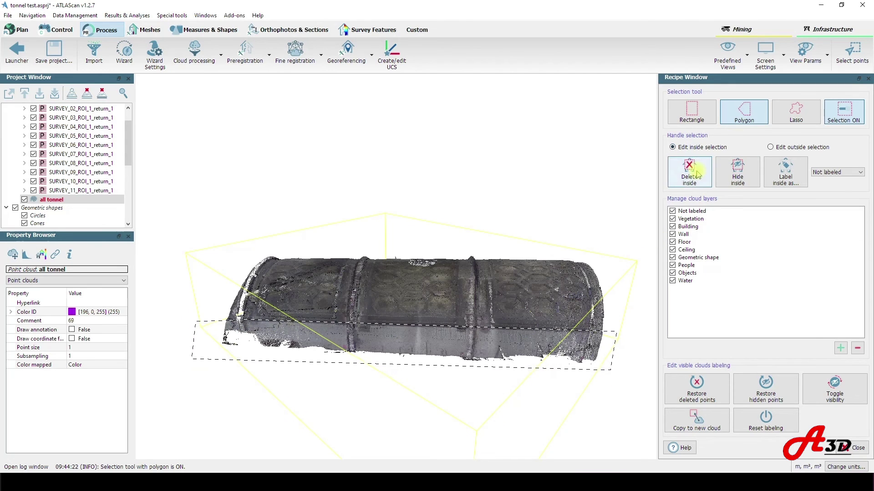
{"action": "left_click", "coordinate": [696, 172]}
Check the floor deletion, then switch to a Top (UCS) orthographic view of the section.
{"action": "key", "text": "Escape"}
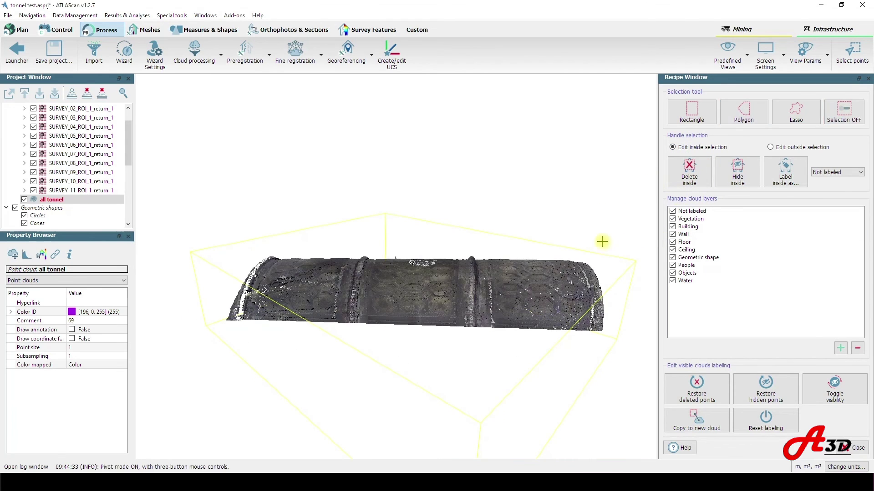
{"action": "left_click_drag", "start_coordinate": [602, 241], "coordinate": [478, 205]}
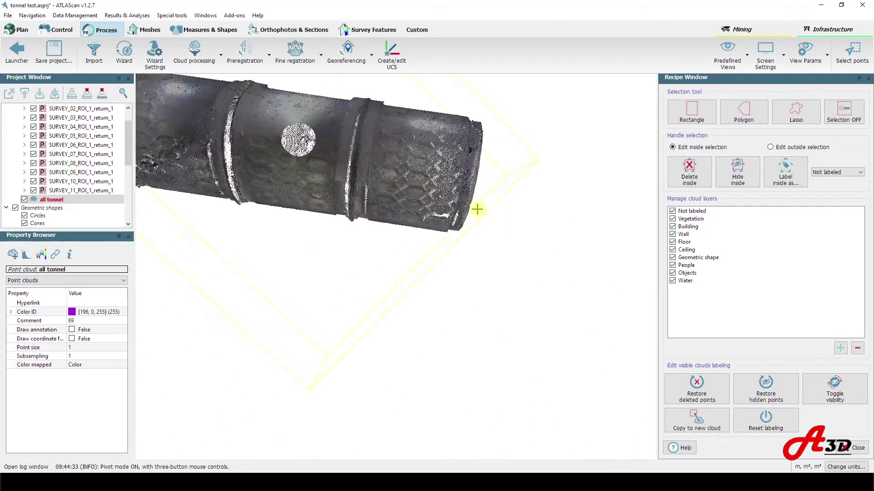
{"action": "left_click", "coordinate": [727, 51]}
{"action": "mouse_move", "coordinate": [730, 280]}
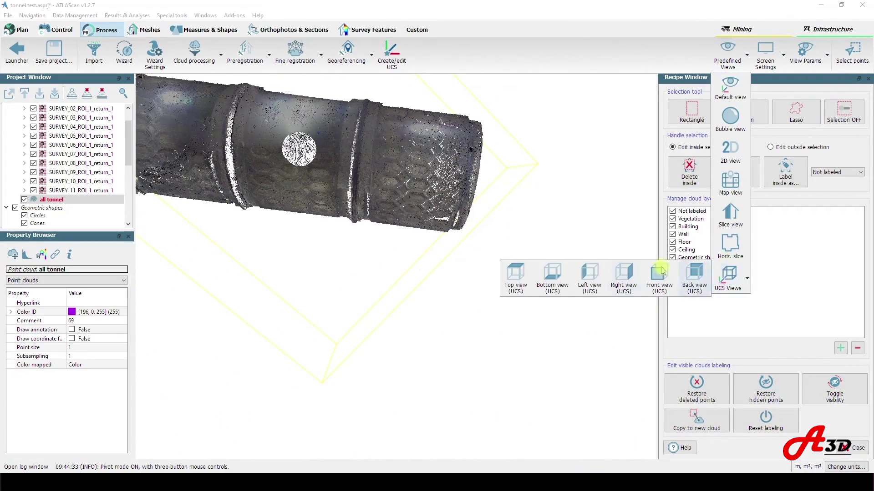
{"action": "left_click", "coordinate": [521, 271]}
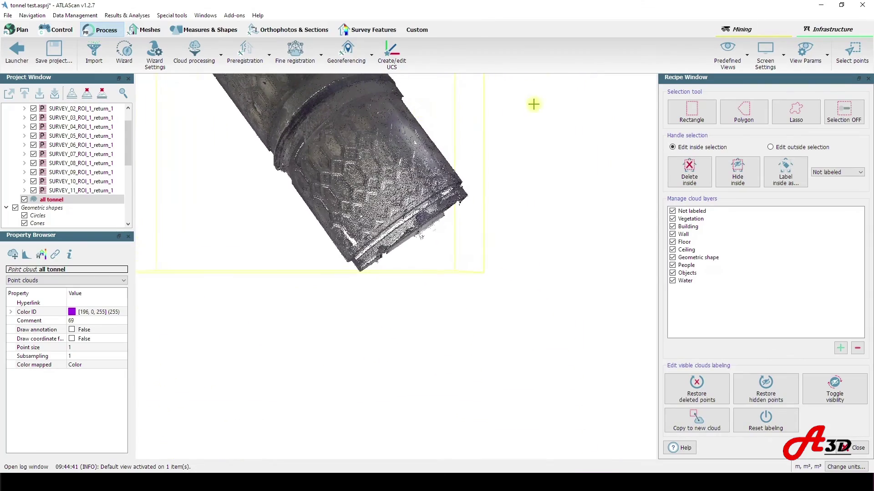
{"action": "left_click", "coordinate": [794, 57]}
{"action": "left_click", "coordinate": [819, 101]}
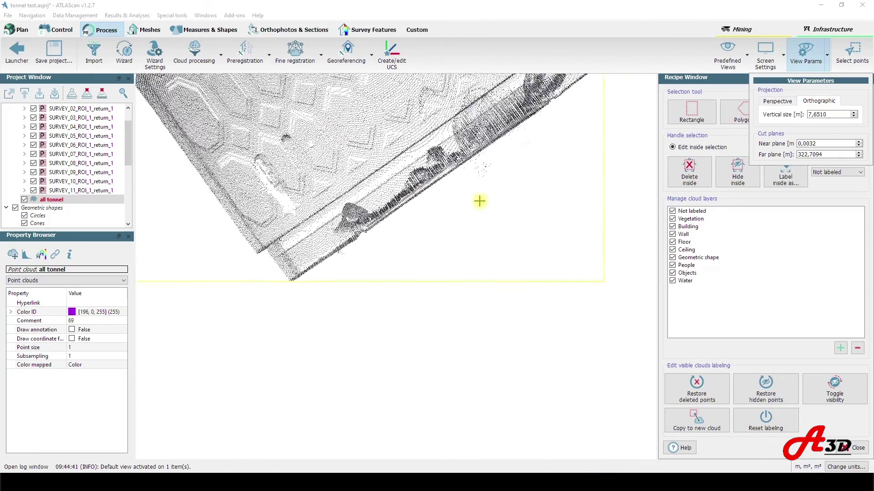
Outline the strip along the section's lower edge and delete the points inside it.
{"action": "left_click_drag", "start_coordinate": [475, 202], "coordinate": [437, 245]}
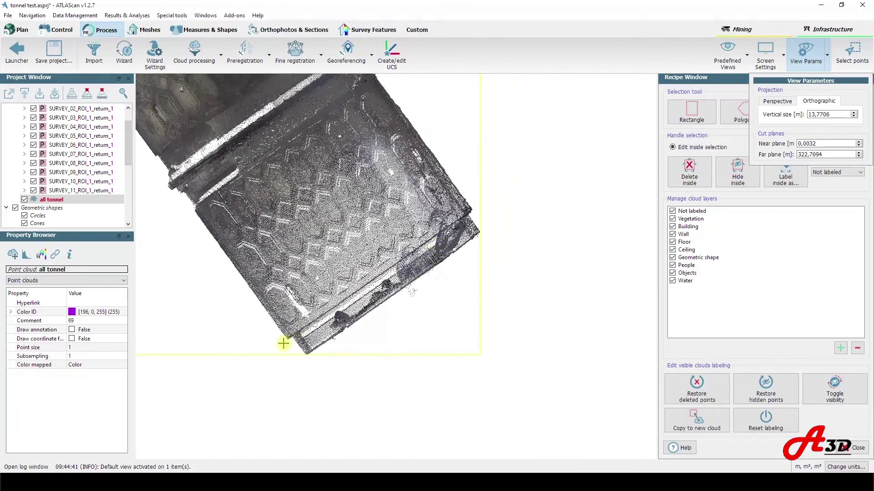
{"action": "left_click_drag", "start_coordinate": [283, 343], "coordinate": [313, 331]}
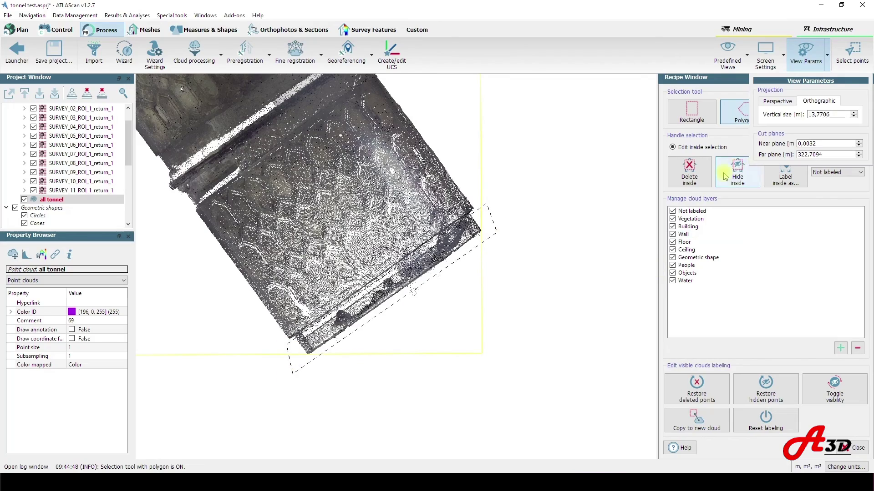
{"action": "left_click", "coordinate": [690, 166]}
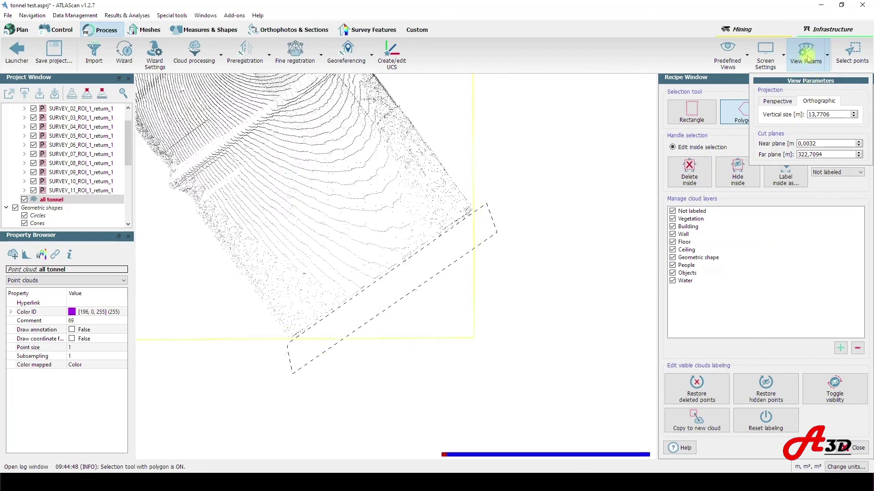
{"action": "left_click_drag", "start_coordinate": [415, 220], "coordinate": [237, 201]}
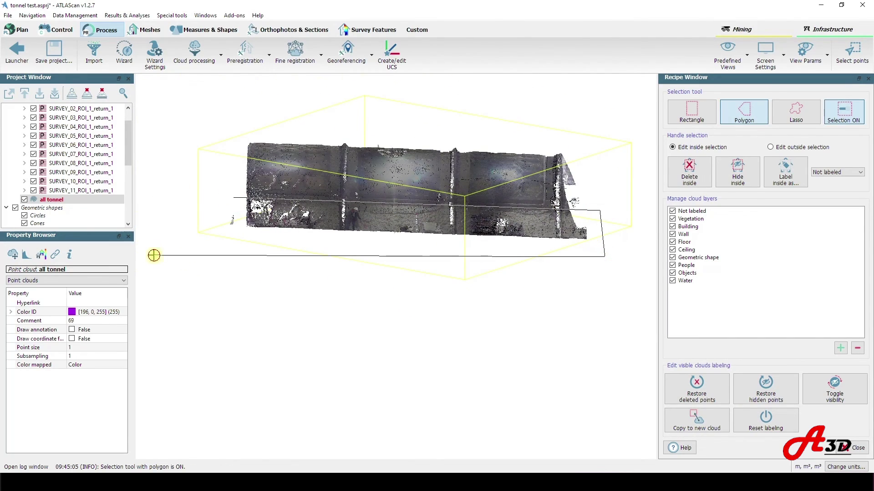
Polygon-select and delete the stray points hanging below the tunnel.
{"action": "left_click", "coordinate": [704, 179]}
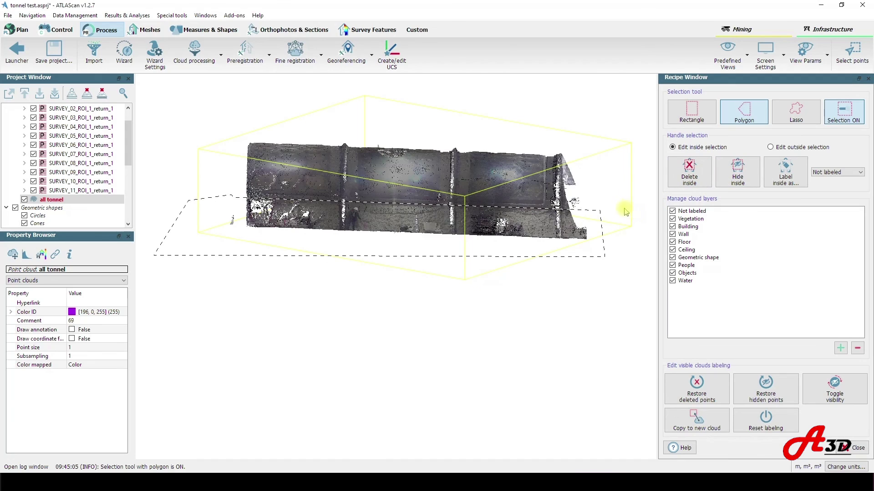
{"action": "left_click_drag", "start_coordinate": [539, 205], "coordinate": [343, 234]}
{"action": "key", "text": "p"}
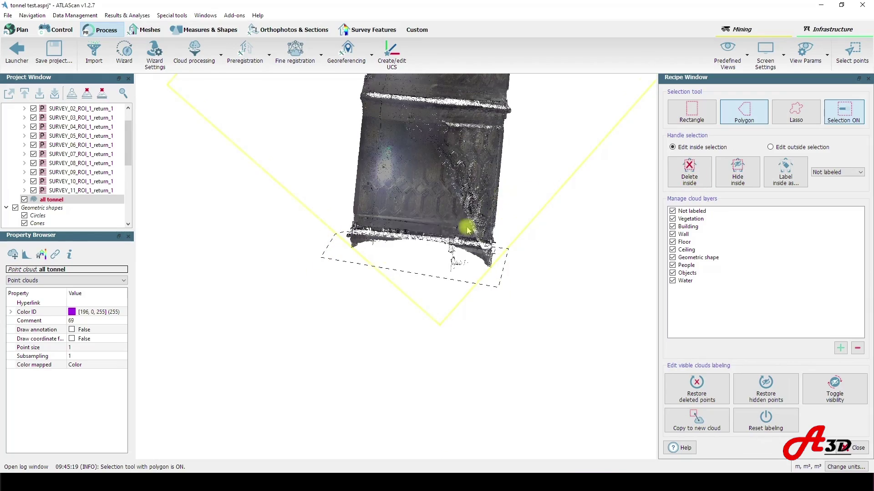
{"action": "key", "text": "Delete"}
Return to the front view and leave selection mode to inspect the cleaned tunnel shell.
{"action": "left_click_drag", "start_coordinate": [451, 201], "coordinate": [457, 73]}
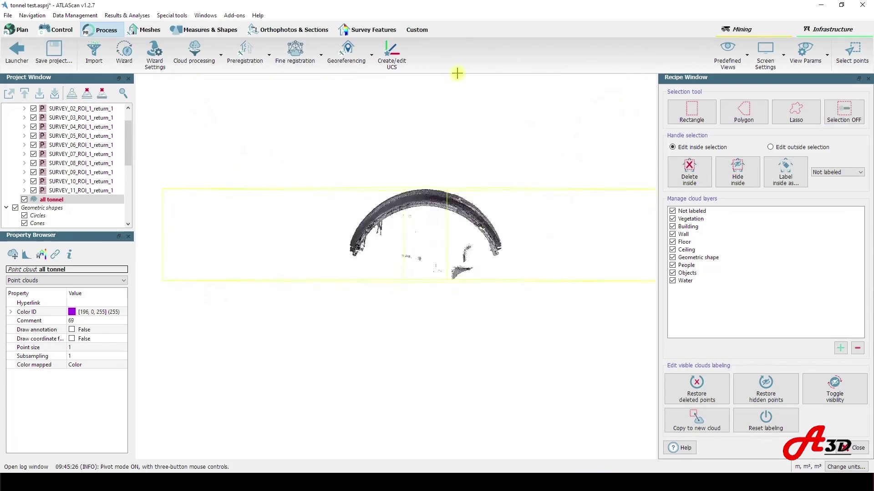
{"action": "left_click_drag", "start_coordinate": [389, 222], "coordinate": [345, 209]}
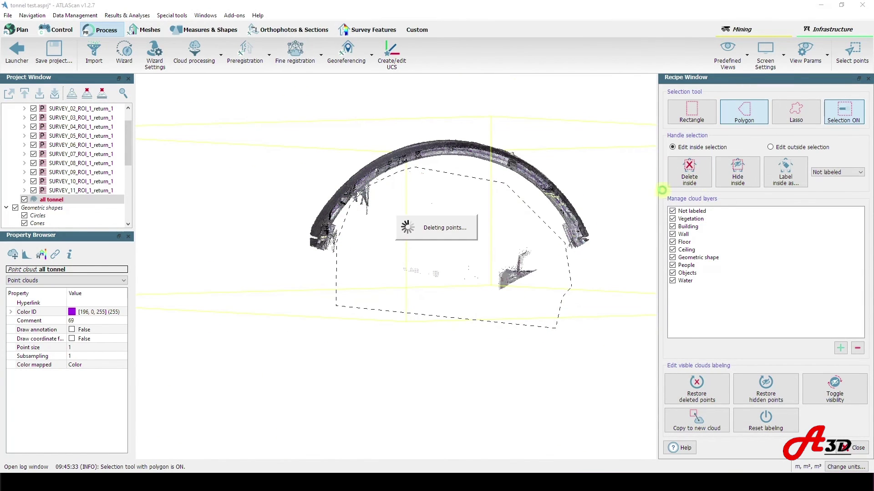
{"action": "left_click", "coordinate": [844, 112]}
{"action": "scroll", "coordinate": [617, 236], "scroll_direction": "up", "scroll_amount": 10}
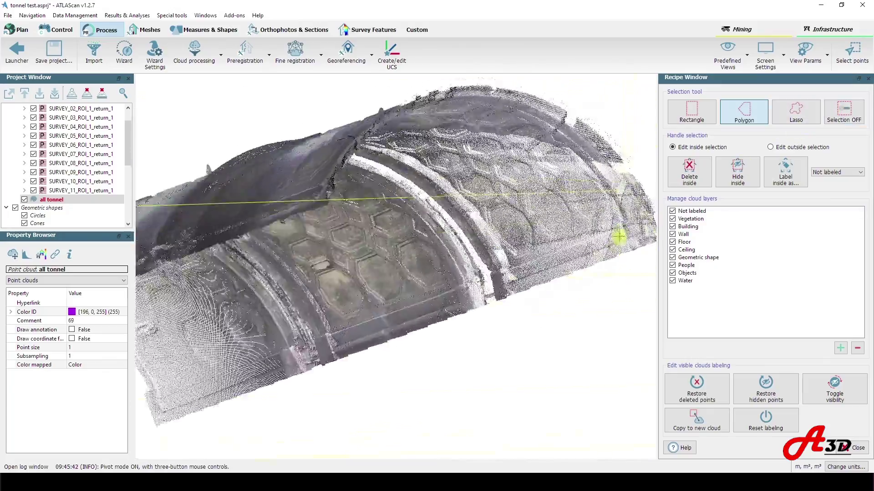
{"action": "left_click_drag", "start_coordinate": [510, 287], "coordinate": [458, 240]}
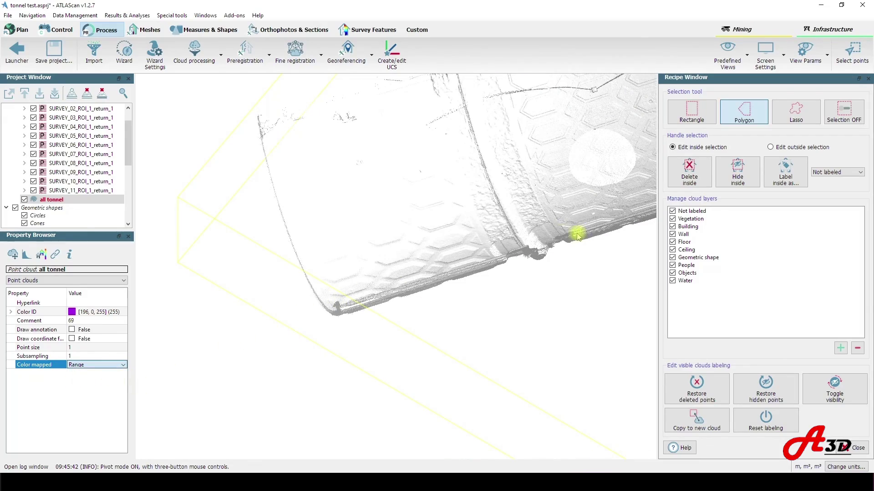
Zoom and rotate onto the tunnel wall to bring the hexagon relief panel into view.
{"action": "left_click_drag", "start_coordinate": [542, 248], "coordinate": [555, 337]}
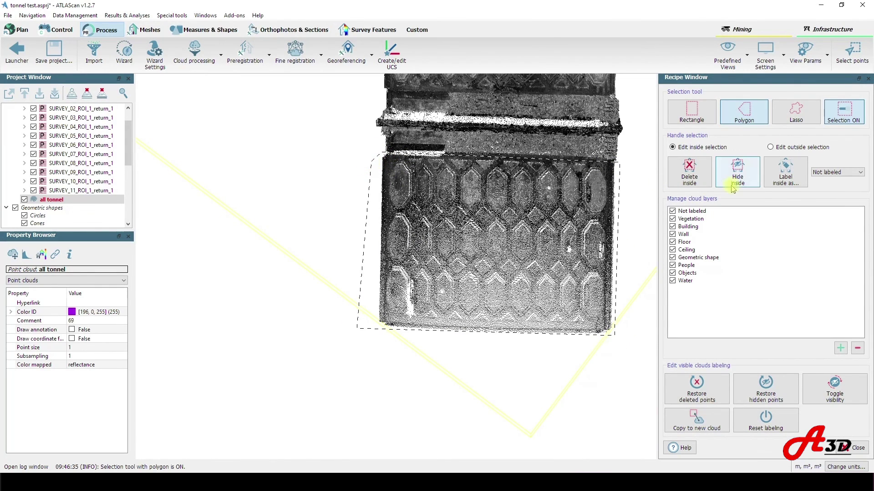
Set edits to apply outside the selection, isolate the hexagon panel, and save it as the new cloud relief.
{"action": "left_click", "coordinate": [804, 147]}
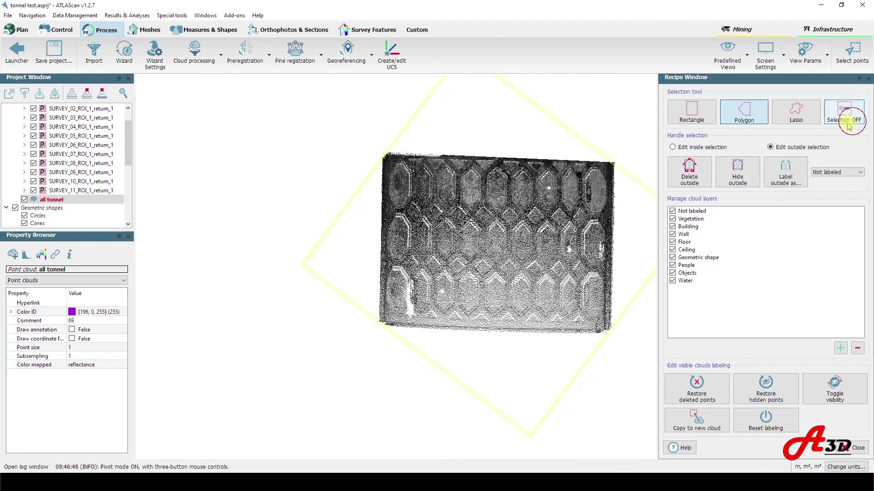
{"action": "left_click_drag", "start_coordinate": [527, 269], "coordinate": [260, 188]}
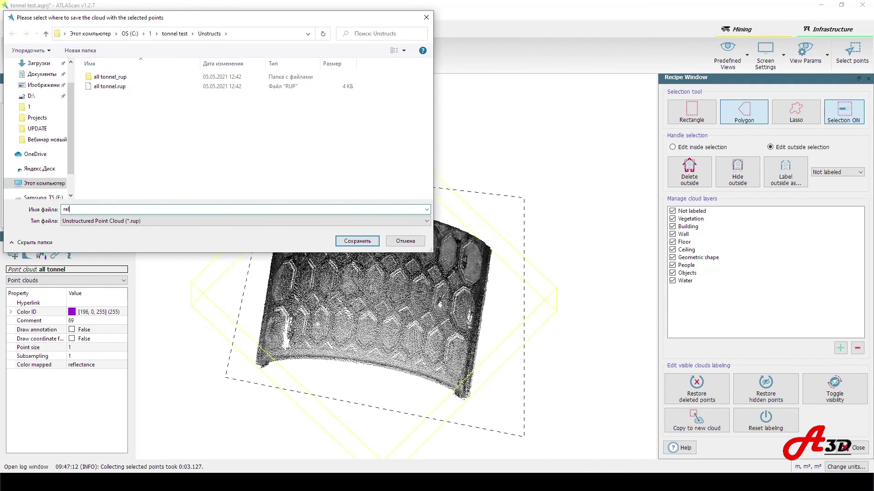
{"action": "key", "text": "Return"}
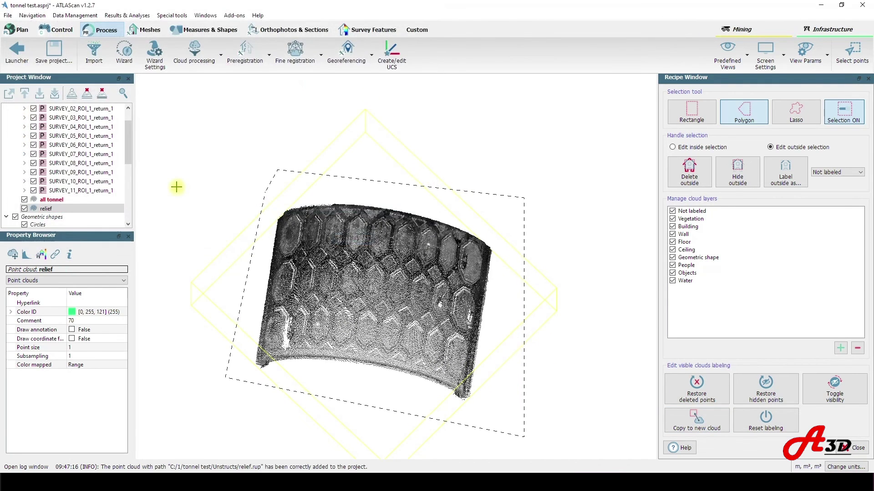
Restore the tunnel's deleted and hidden points, then hide the all tonnel cloud.
{"action": "left_click", "coordinate": [703, 389]}
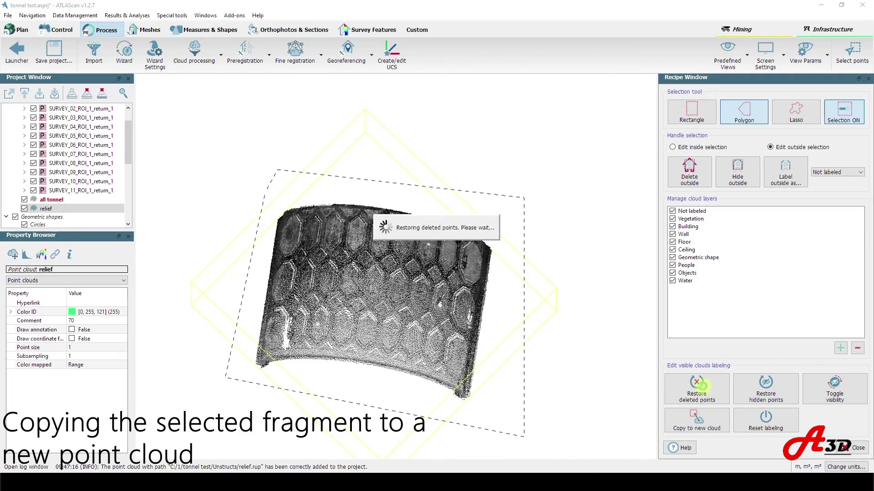
{"action": "left_click", "coordinate": [765, 385]}
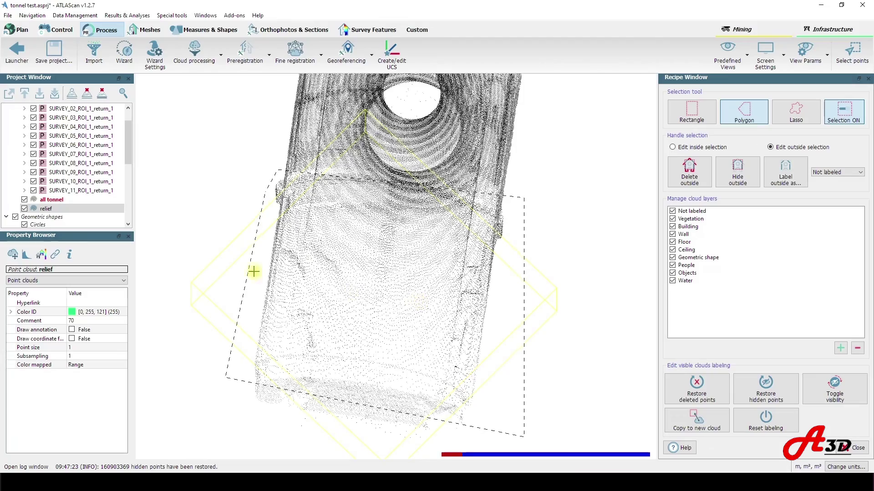
{"action": "left_click", "coordinate": [25, 199]}
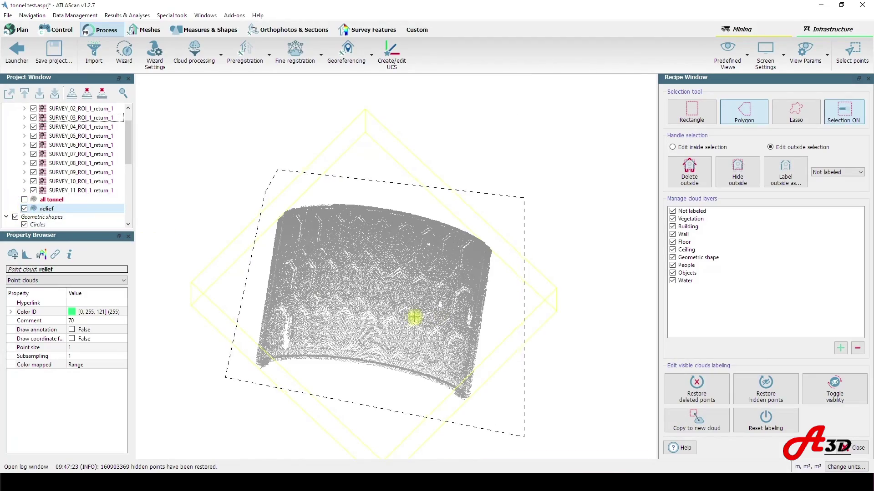
Set the relief cloud's point size to 3 and orbit it to a side view of the arch.
{"action": "left_click_drag", "start_coordinate": [416, 301], "coordinate": [345, 261]}
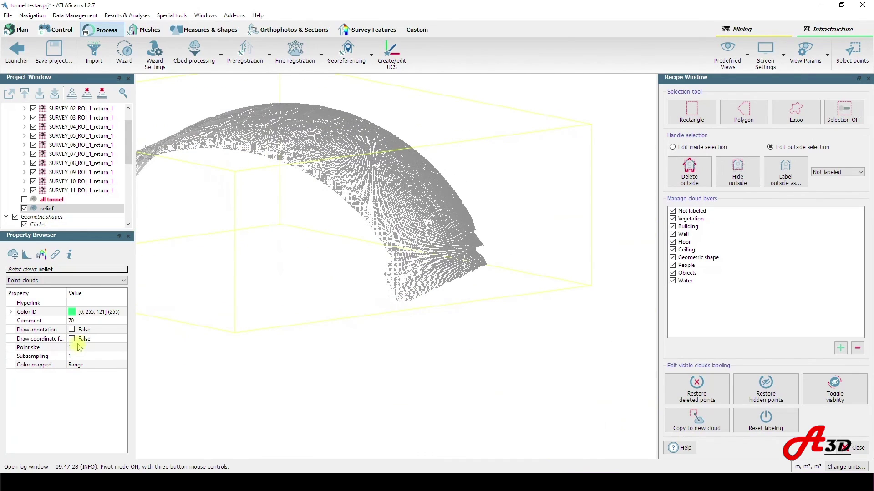
{"action": "left_click", "coordinate": [124, 346]}
{"action": "left_click_drag", "start_coordinate": [376, 267], "coordinate": [223, 280]}
Open Pre-process point clouds from the relief cloud's context menu and confirm Yes.
{"action": "right_click", "coordinate": [58, 209]}
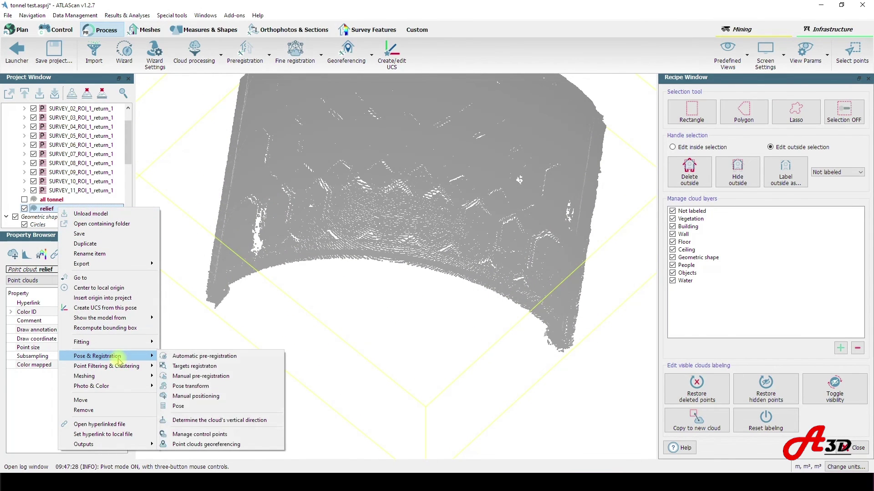
{"action": "mouse_move", "coordinate": [137, 367]}
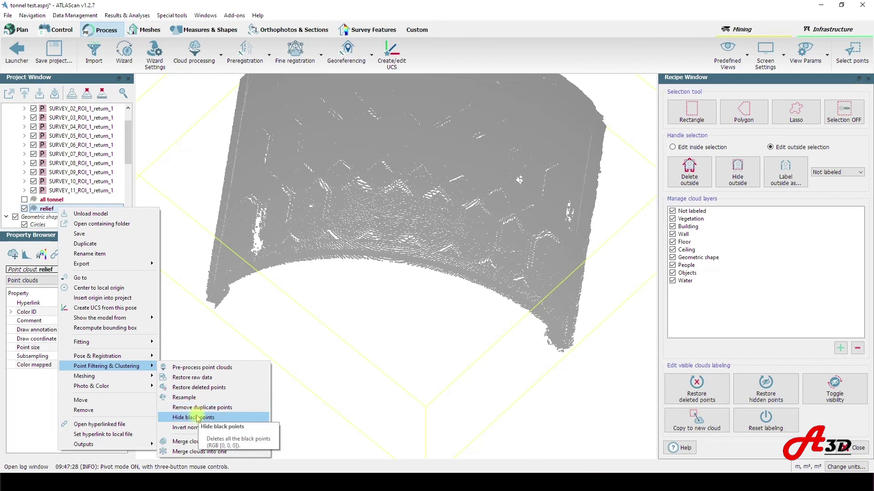
{"action": "mouse_move", "coordinate": [108, 374]}
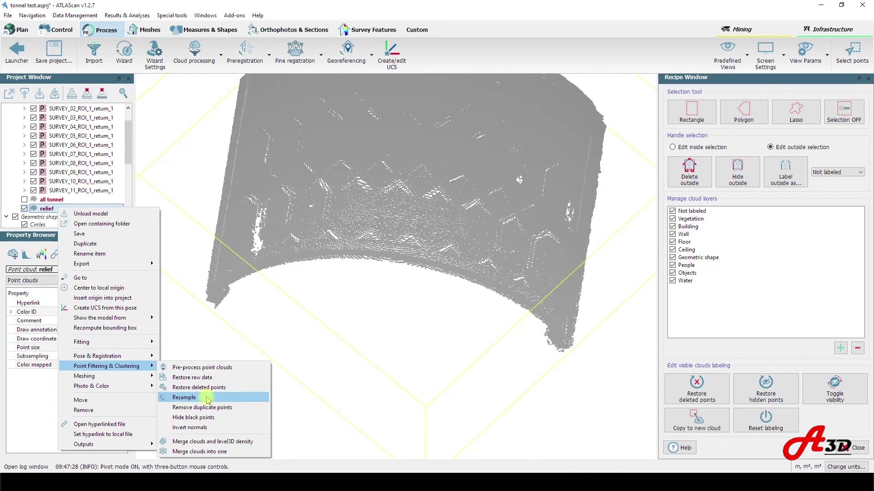
{"action": "left_click", "coordinate": [206, 368]}
{"action": "left_click", "coordinate": [460, 249]}
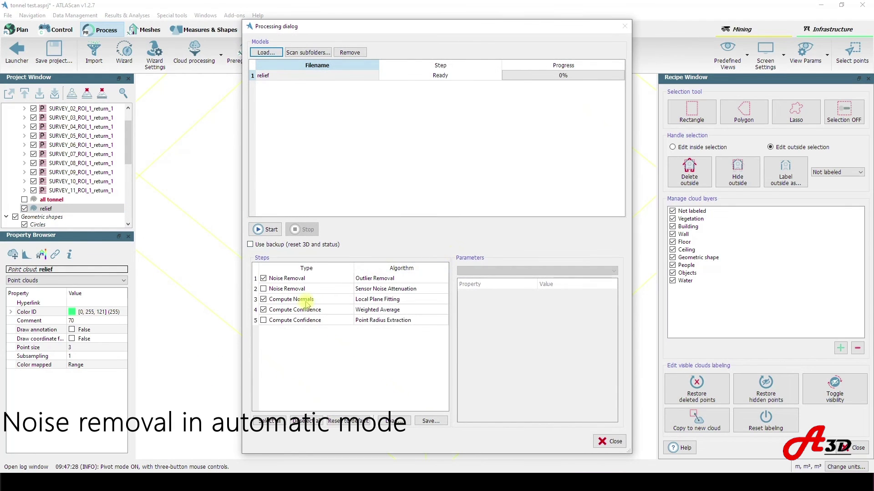
Review the outlier removal, noise attenuation, normal, confidence and point radius settings.
{"action": "left_click", "coordinate": [380, 279]}
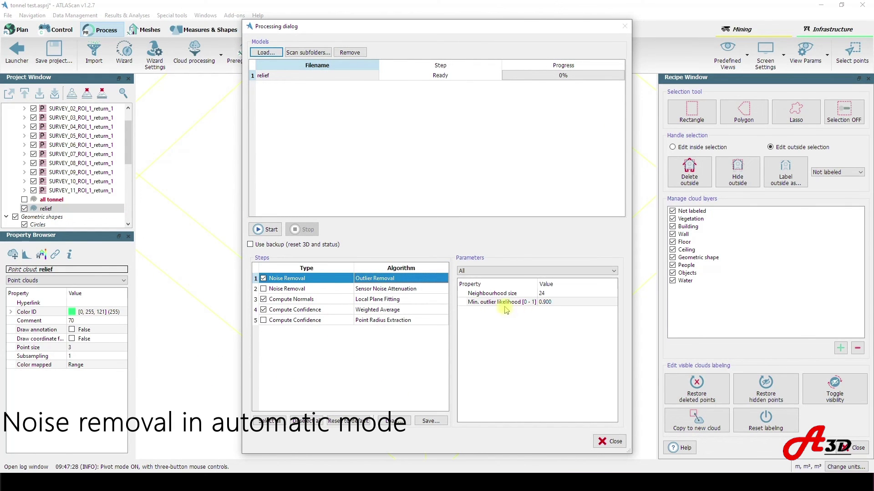
{"action": "left_click", "coordinate": [546, 303]}
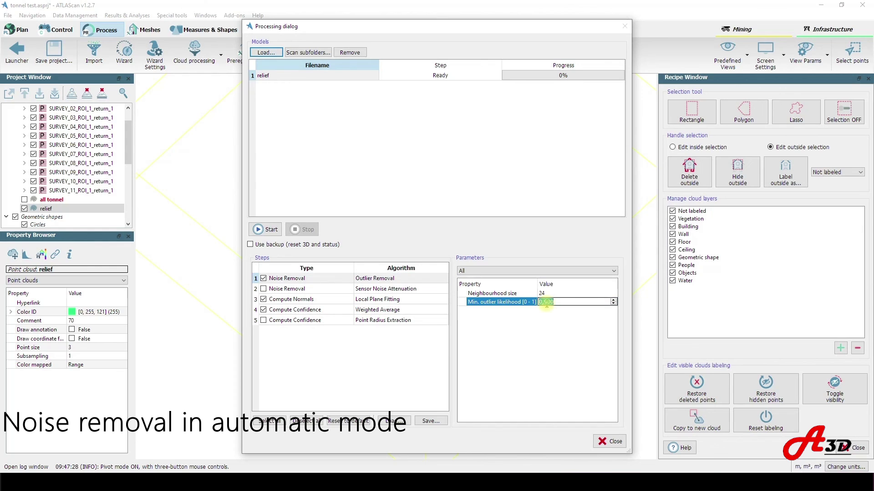
{"action": "left_click", "coordinate": [316, 291]}
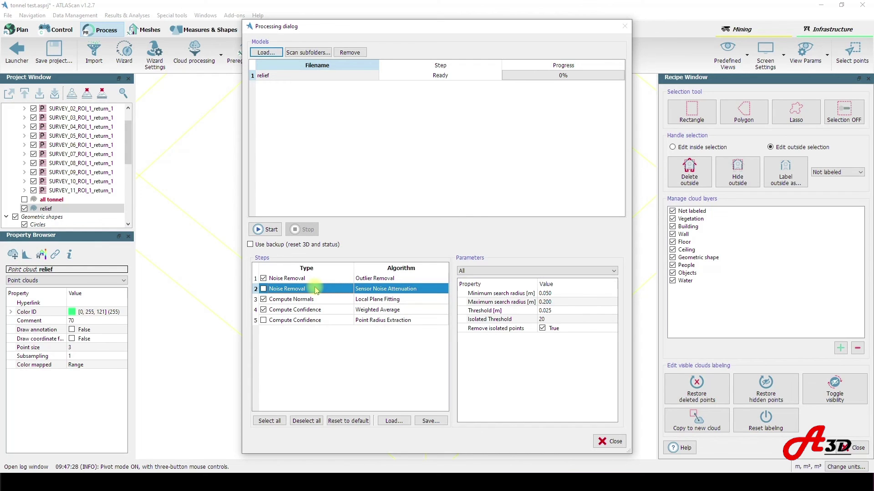
{"action": "left_click", "coordinate": [274, 302]}
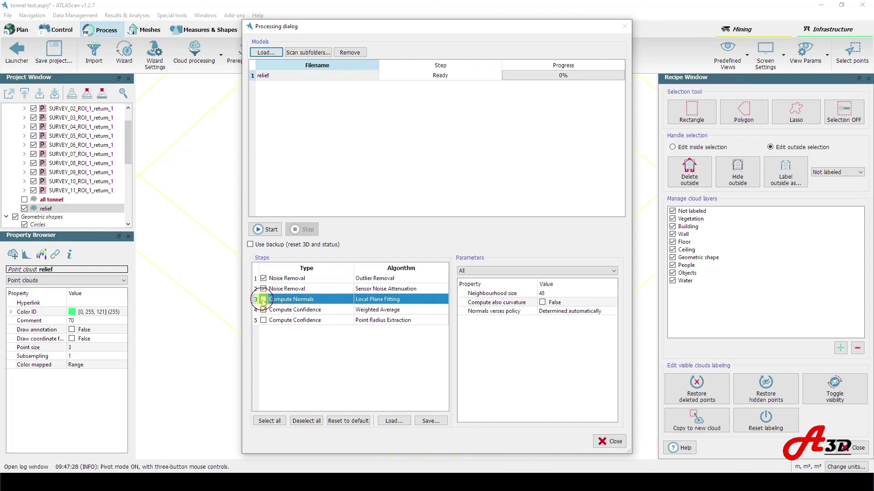
{"action": "left_click", "coordinate": [275, 311]}
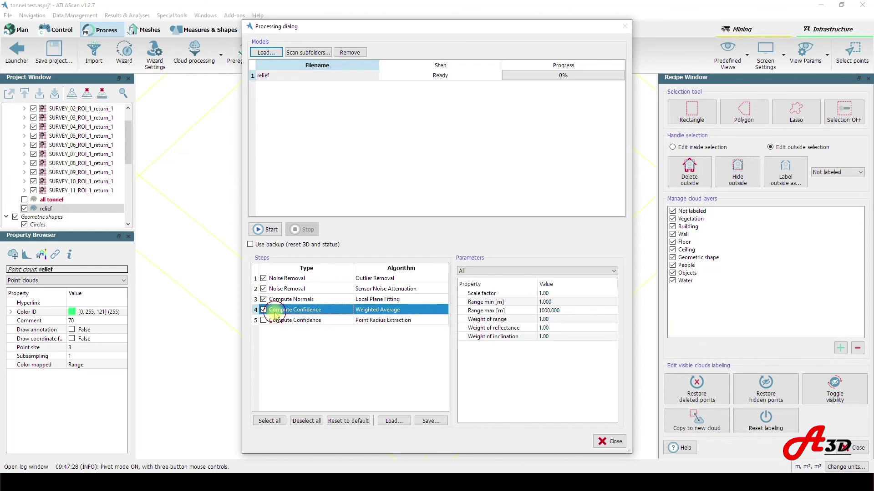
{"action": "left_click", "coordinate": [282, 323]}
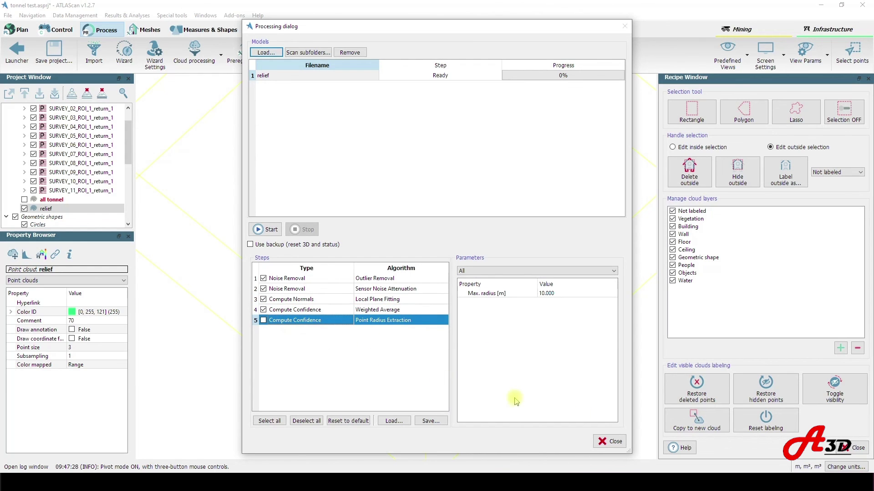
Start processing the relief cloud, close the finished window, and show the cleaned relief cloud.
{"action": "left_click", "coordinate": [258, 230]}
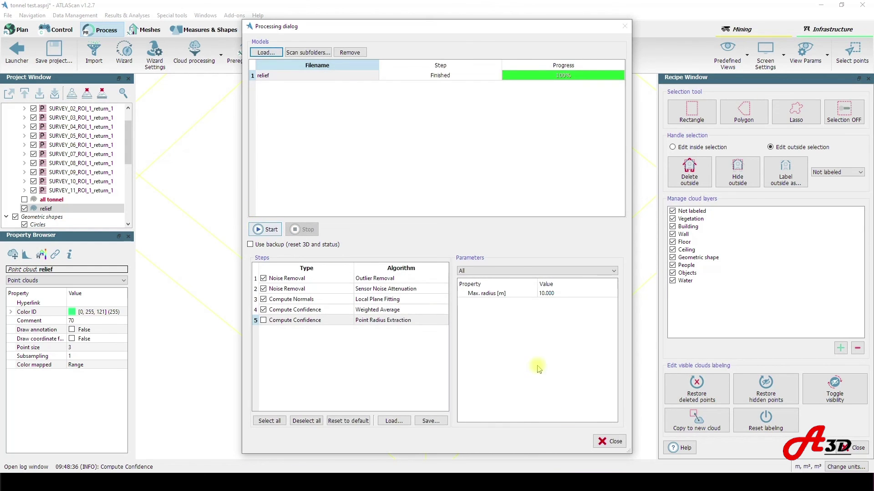
{"action": "left_click", "coordinate": [612, 442]}
{"action": "left_click", "coordinate": [24, 209]}
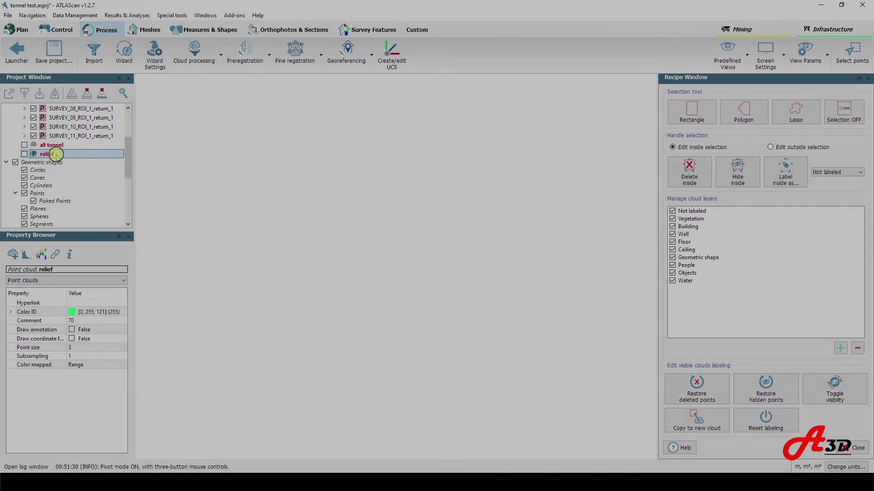
Run a Poisson 3D mesh reconstruction on the relief cloud, colouring the output mesh by point Color.
{"action": "right_click", "coordinate": [56, 155]}
{"action": "mouse_move", "coordinate": [127, 310]}
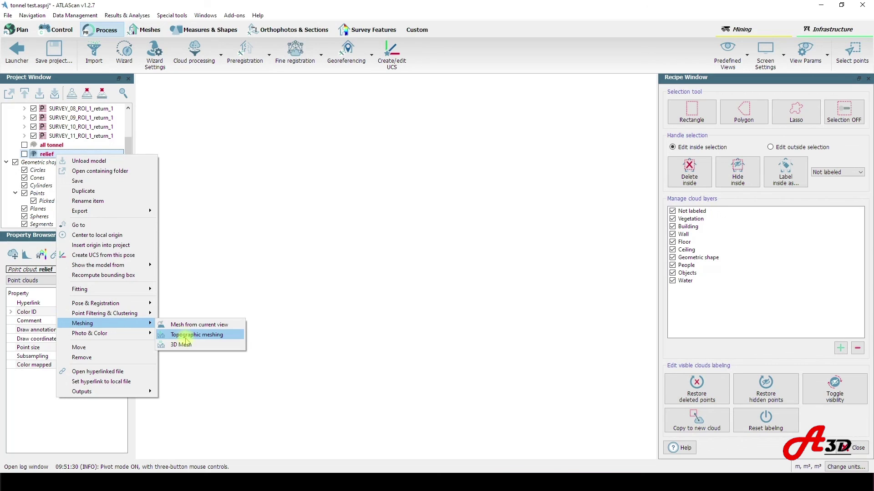
{"action": "left_click", "coordinate": [184, 349]}
{"action": "left_click", "coordinate": [491, 254]}
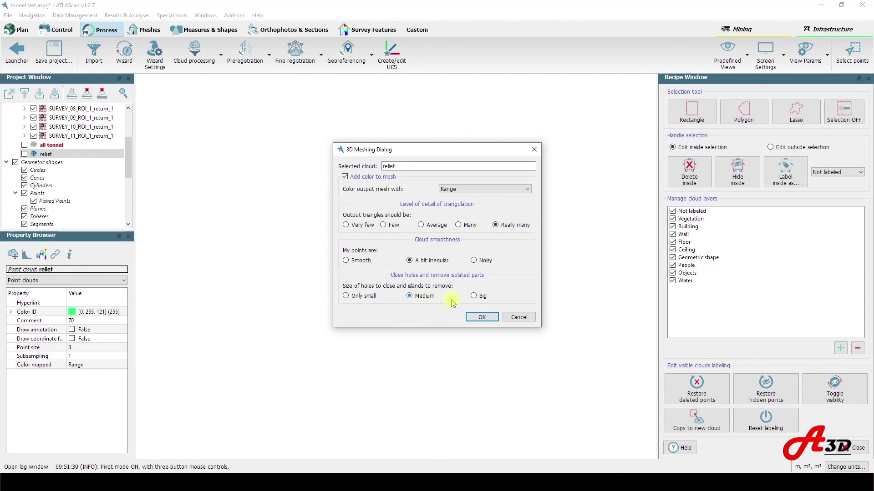
{"action": "left_click", "coordinate": [476, 189]}
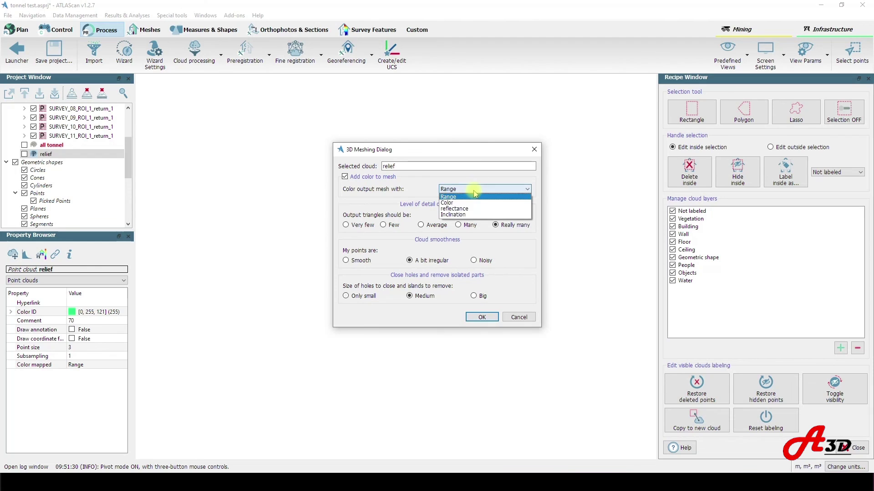
{"action": "left_click", "coordinate": [468, 203]}
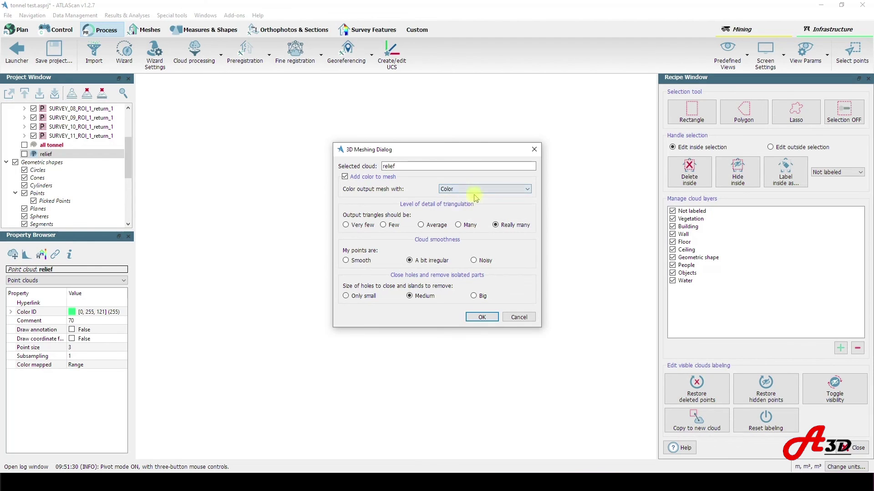
{"action": "left_click", "coordinate": [482, 317]}
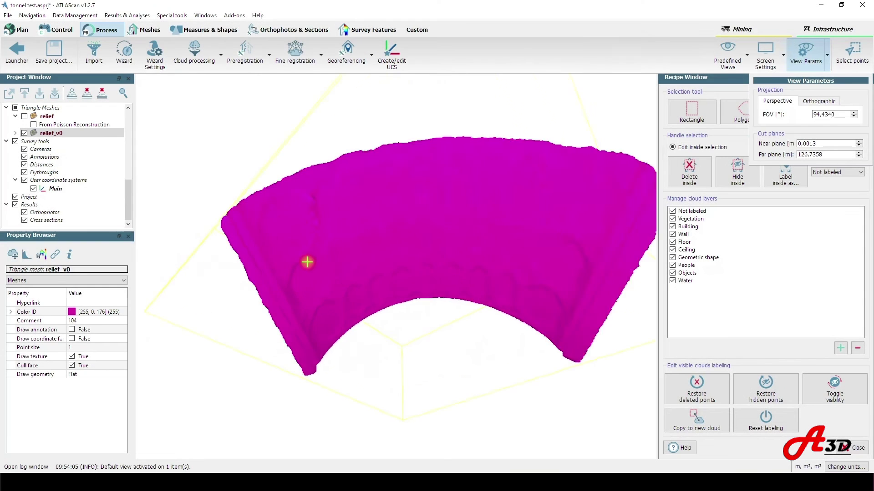
Turn off Draw texture and Cull face on the relief_v0 mesh.
{"action": "scroll", "coordinate": [325, 273], "scroll_direction": "up", "scroll_amount": 5}
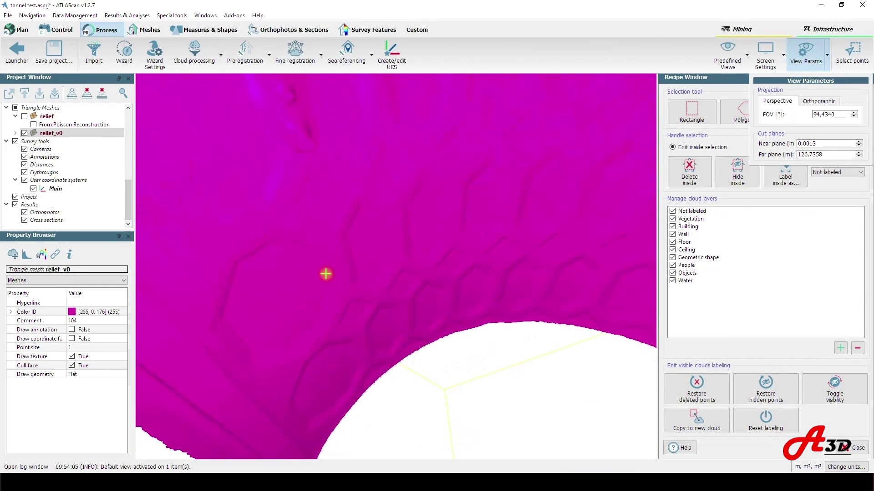
{"action": "left_click", "coordinate": [72, 358]}
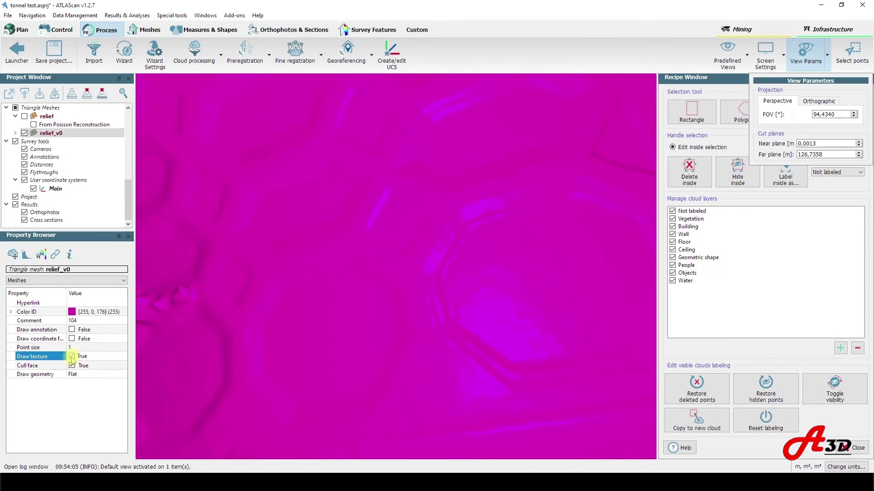
{"action": "left_click", "coordinate": [71, 365]}
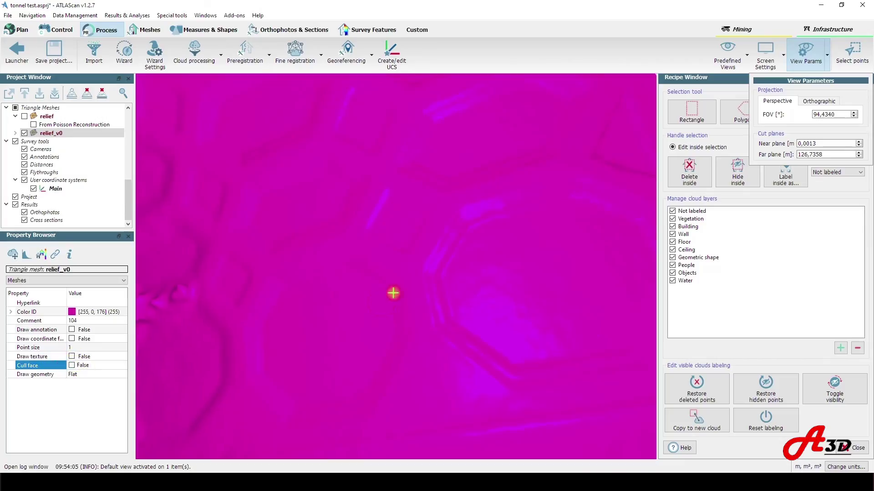
Show relief_v0 in Wireframe and orbit around to inspect its triangles.
{"action": "left_click", "coordinate": [113, 373]}
{"action": "left_click", "coordinate": [98, 375]}
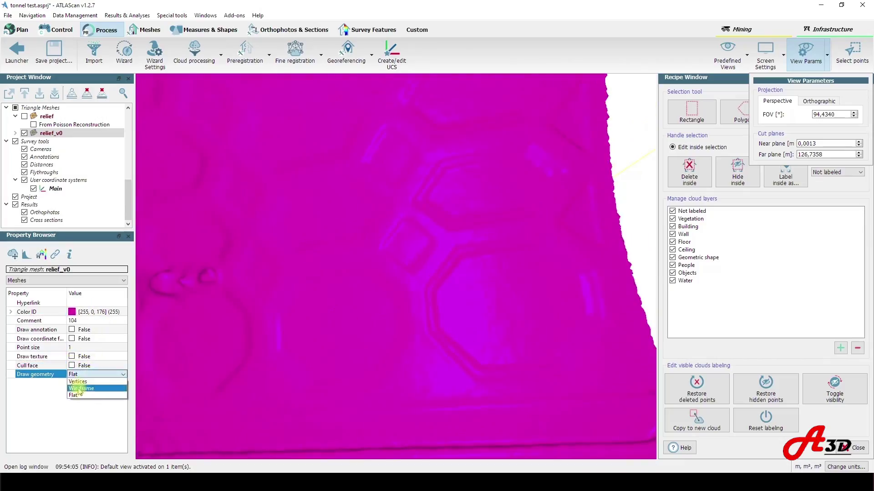
{"action": "left_click", "coordinate": [79, 389]}
{"action": "mouse_move", "coordinate": [425, 286]}
{"action": "left_mouse_down"}
{"action": "mouse_move", "coordinate": [382, 281]}
{"action": "mouse_move", "coordinate": [567, 239]}
{"action": "mouse_move", "coordinate": [520, 293]}
{"action": "left_mouse_up"}
{"action": "left_click", "coordinate": [95, 374]}
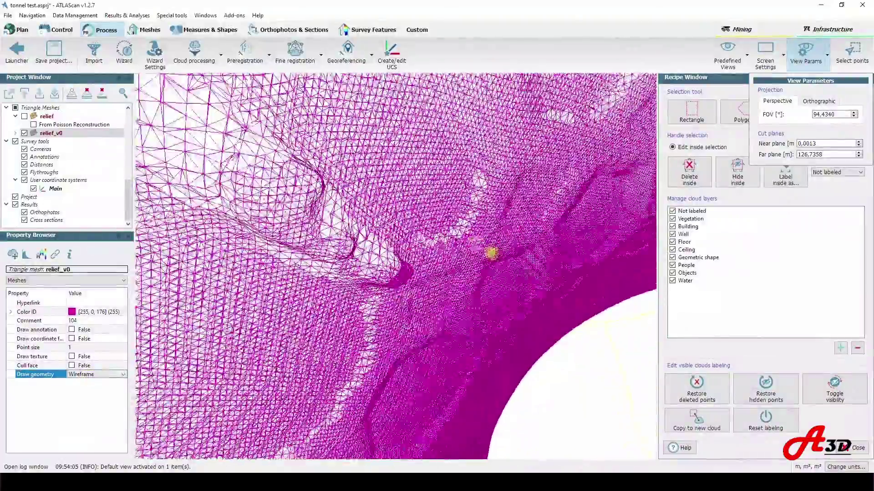
{"action": "mouse_move", "coordinate": [492, 253]}
{"action": "left_mouse_down"}
{"action": "mouse_move", "coordinate": [325, 246]}
{"action": "mouse_move", "coordinate": [390, 256]}
{"action": "mouse_move", "coordinate": [340, 268]}
{"action": "mouse_move", "coordinate": [316, 289]}
{"action": "mouse_move", "coordinate": [429, 302]}
{"action": "mouse_move", "coordinate": [175, 335]}
{"action": "left_mouse_up"}
{"action": "left_click", "coordinate": [95, 374]}
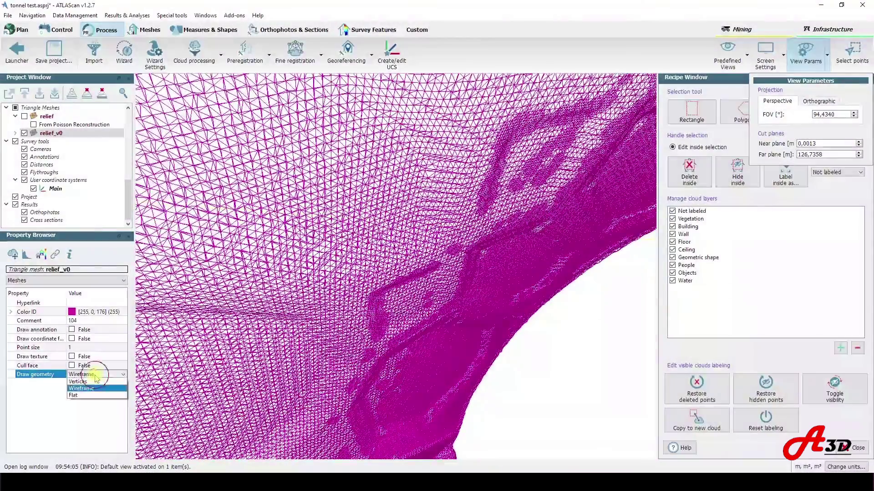
{"action": "left_click_drag", "start_coordinate": [395, 219], "coordinate": [415, 148]}
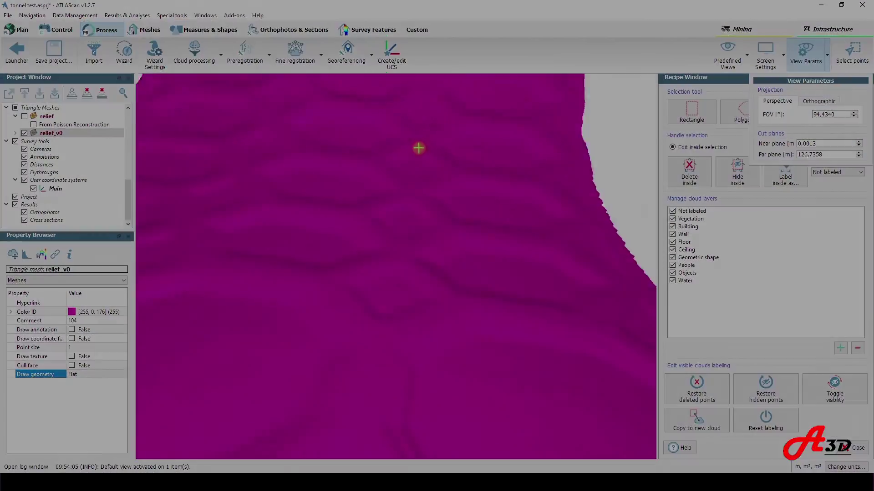